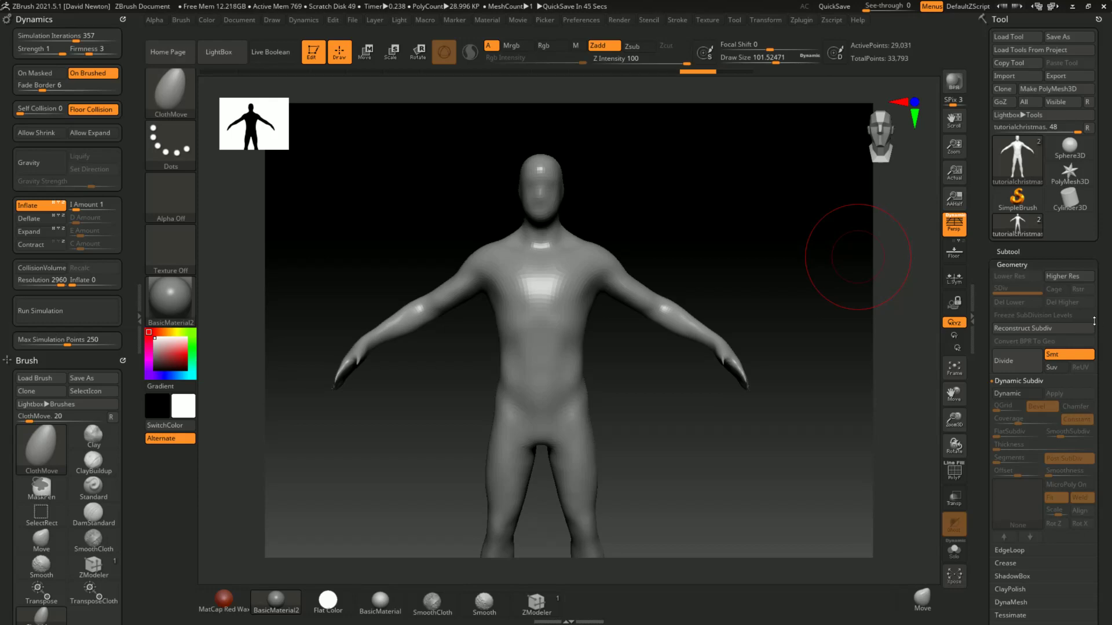
# - Frame the figure in three-quarter view, dock Dynamics in the left tray, and turn Inflate off
pyautogui.moveTo(684, 198)
pyautogui.mouseDown()
pyautogui.moveTo(706, 202)
pyautogui.moveTo(696, 200)
pyautogui.mouseUp()
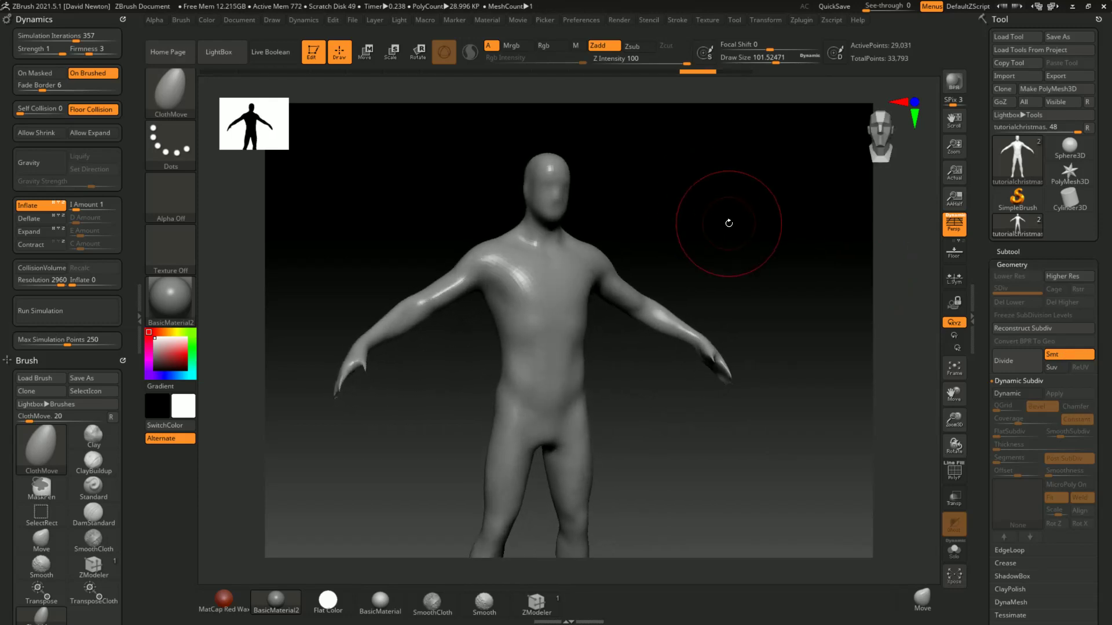
pyautogui.press('f')
pyautogui.moveTo(782, 249); pyautogui.dragTo(777, 235)
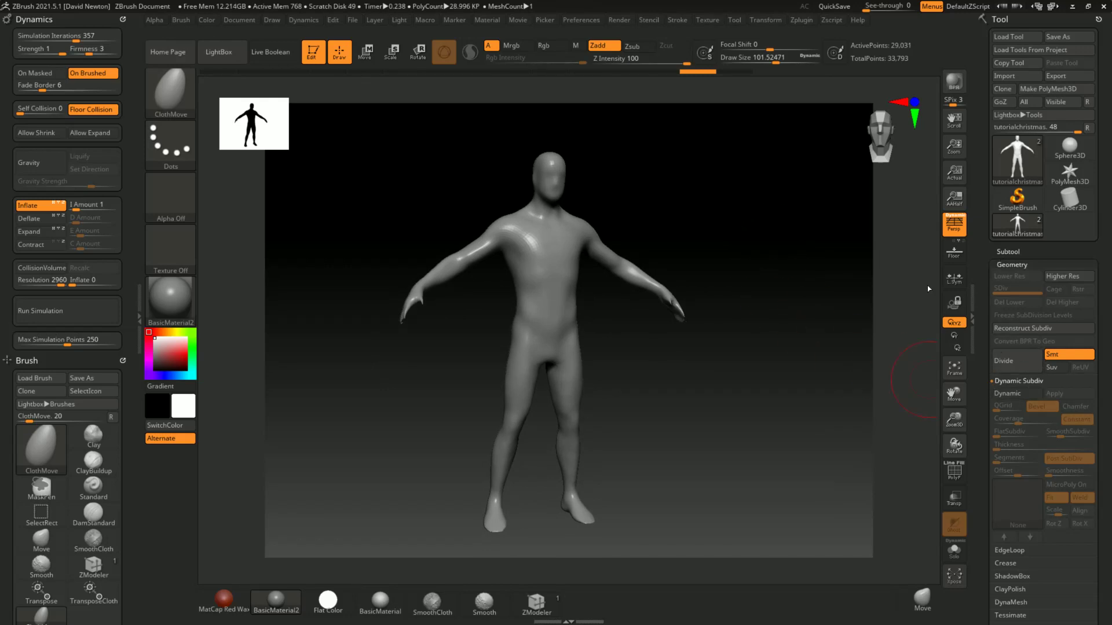
pyautogui.moveTo(801, 284); pyautogui.dragTo(801, 278)
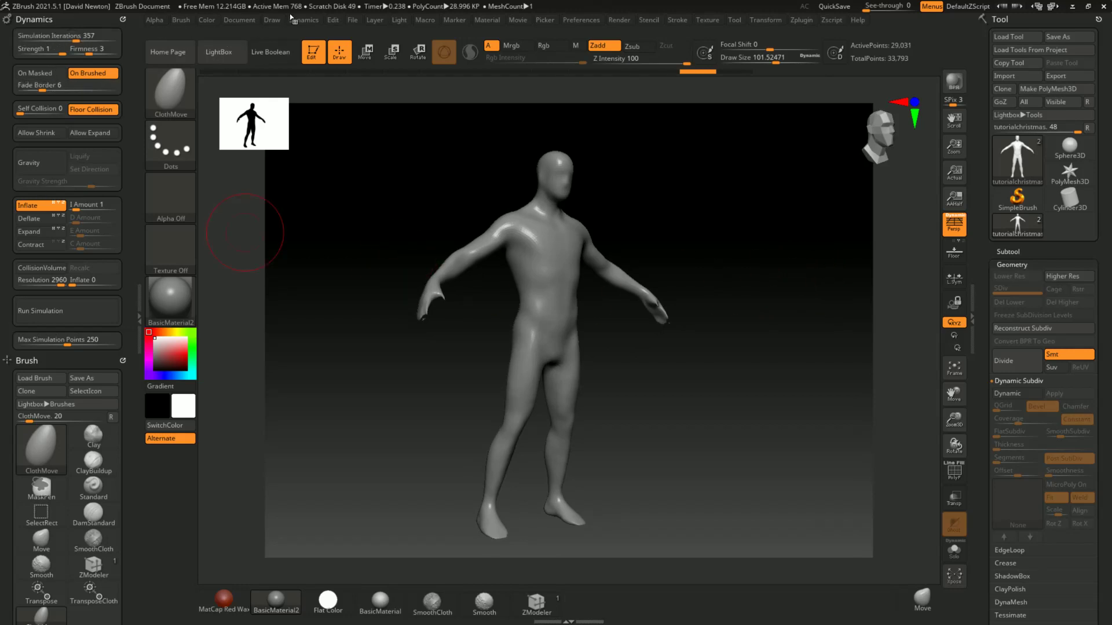
pyautogui.click(308, 21)
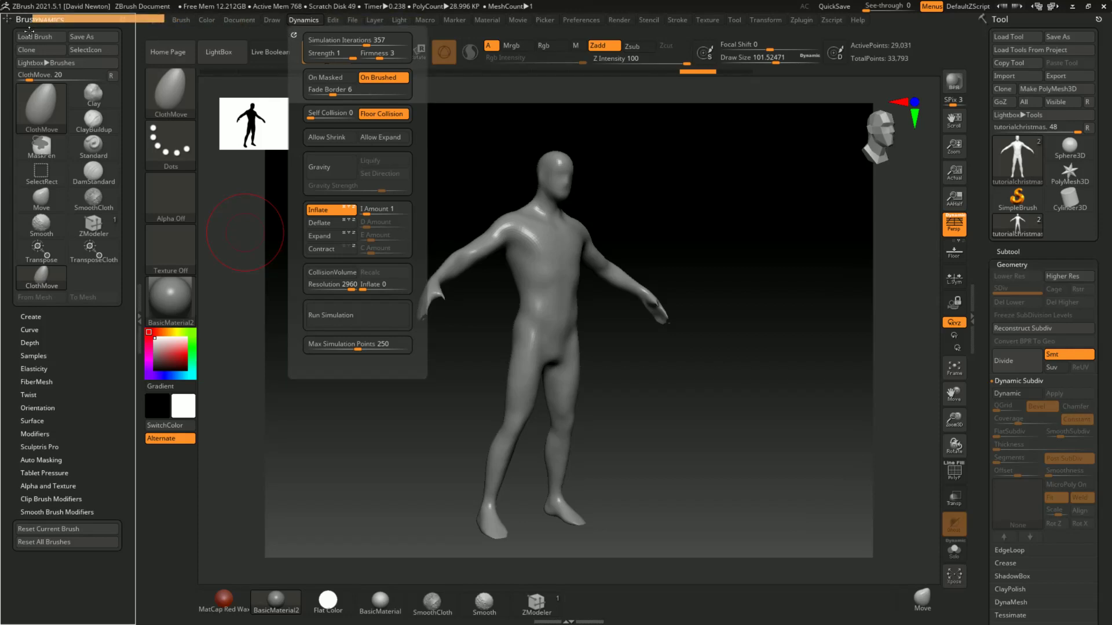
pyautogui.click(293, 35)
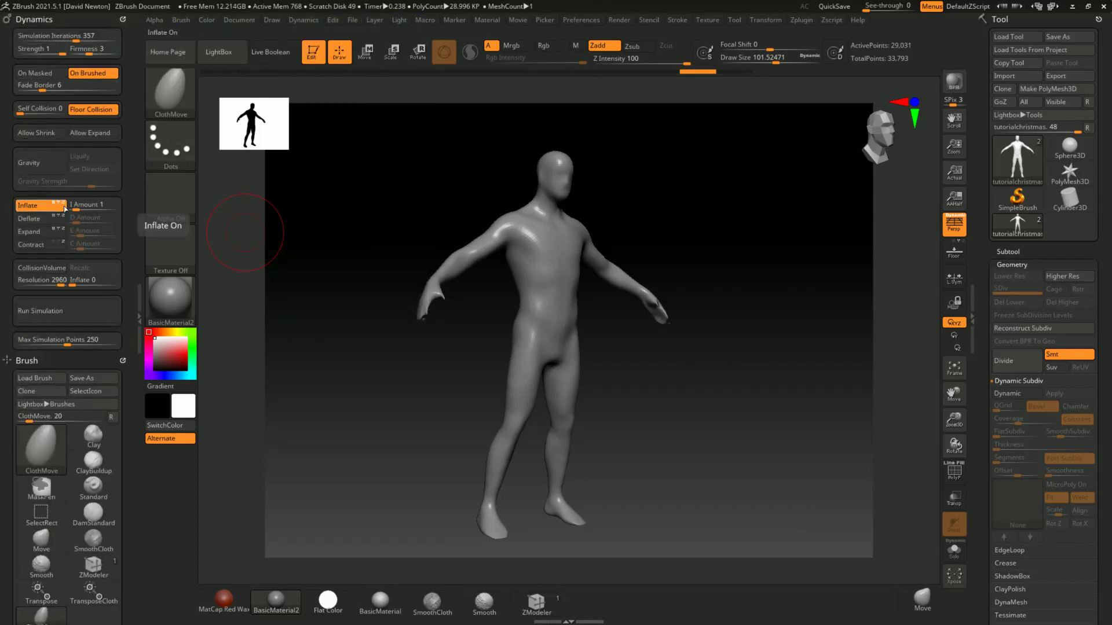
pyautogui.click(36, 205)
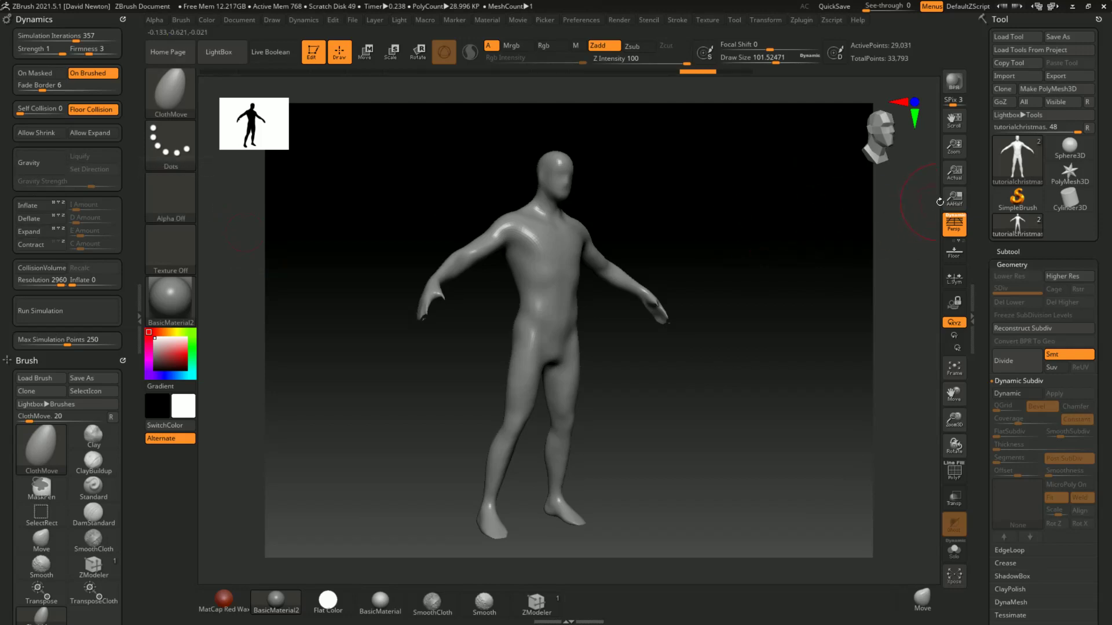
# - Show the floor grid beneath the figure, leaving Dynamics Gravity toggled back off
pyautogui.click(954, 258)
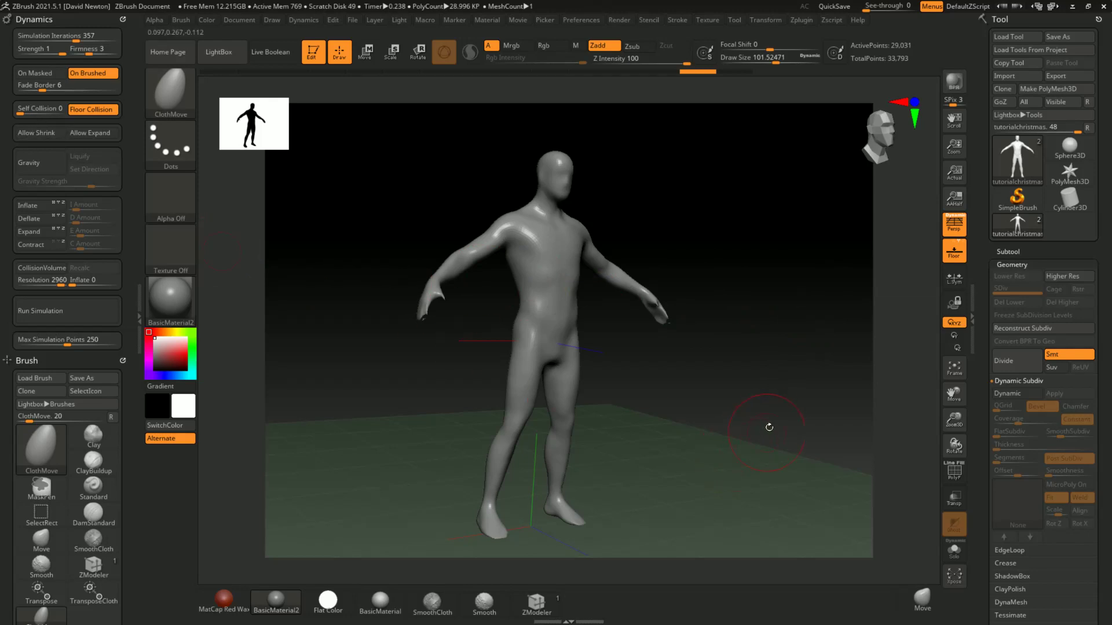
pyautogui.moveTo(770, 424); pyautogui.dragTo(759, 388)
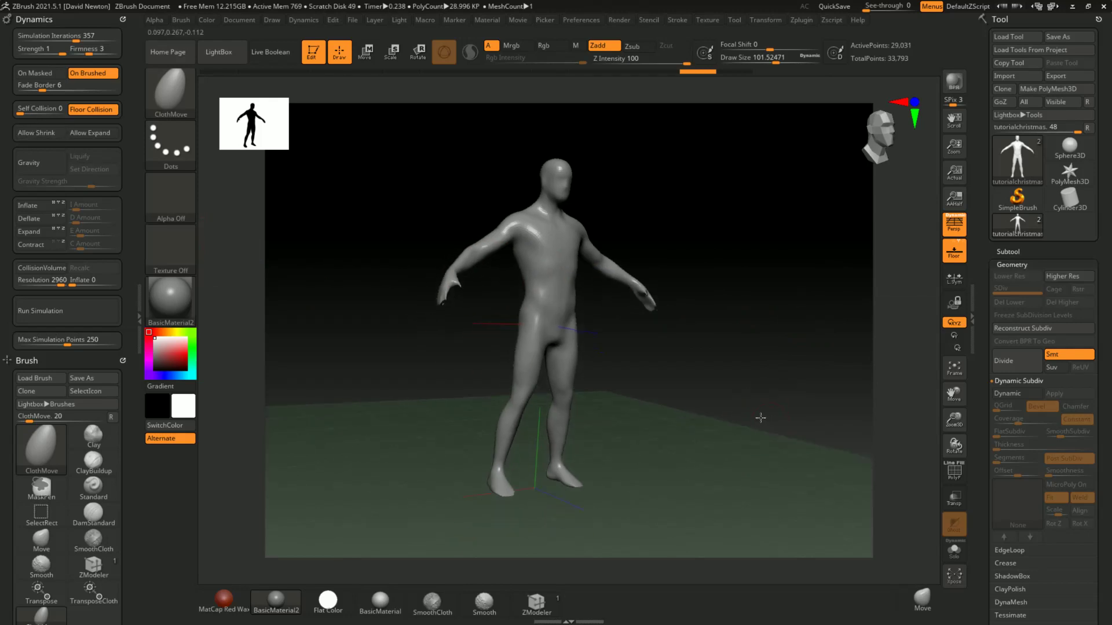
pyautogui.click(30, 161)
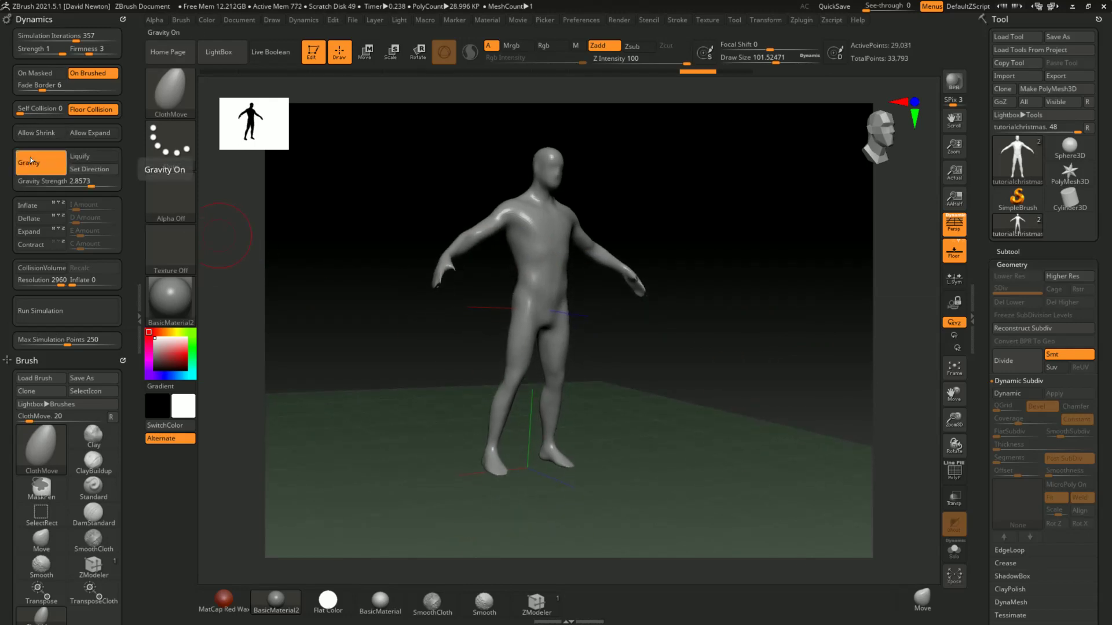
pyautogui.click(29, 162)
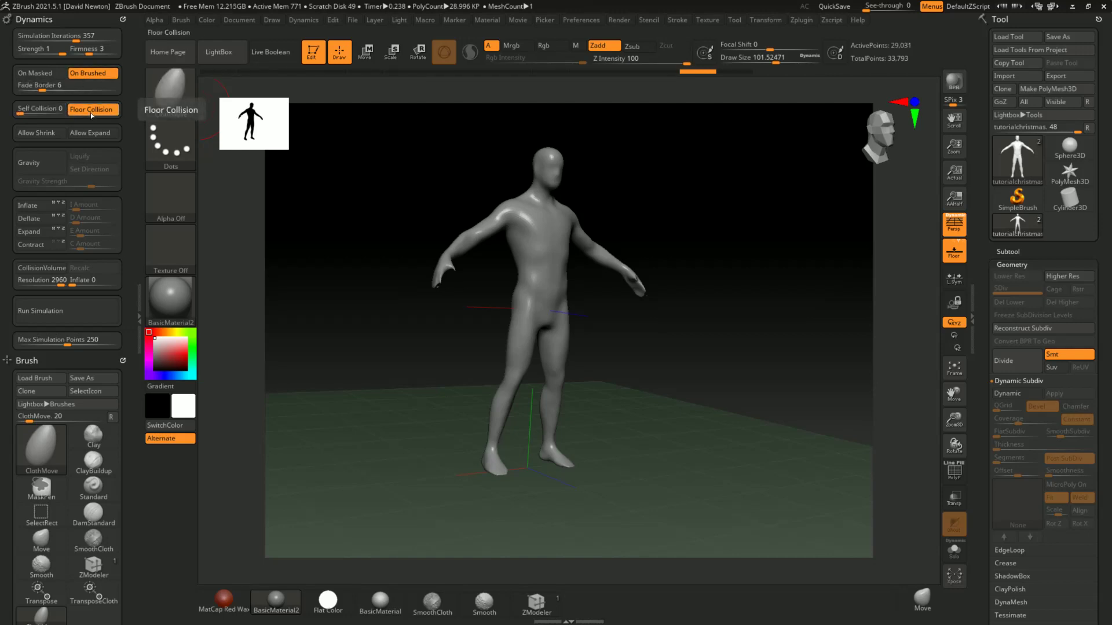
# - Set Simulation Iterations to 211 and Collision Volume Resolution to 1029, then try Run Simulation
pyautogui.click(73, 40)
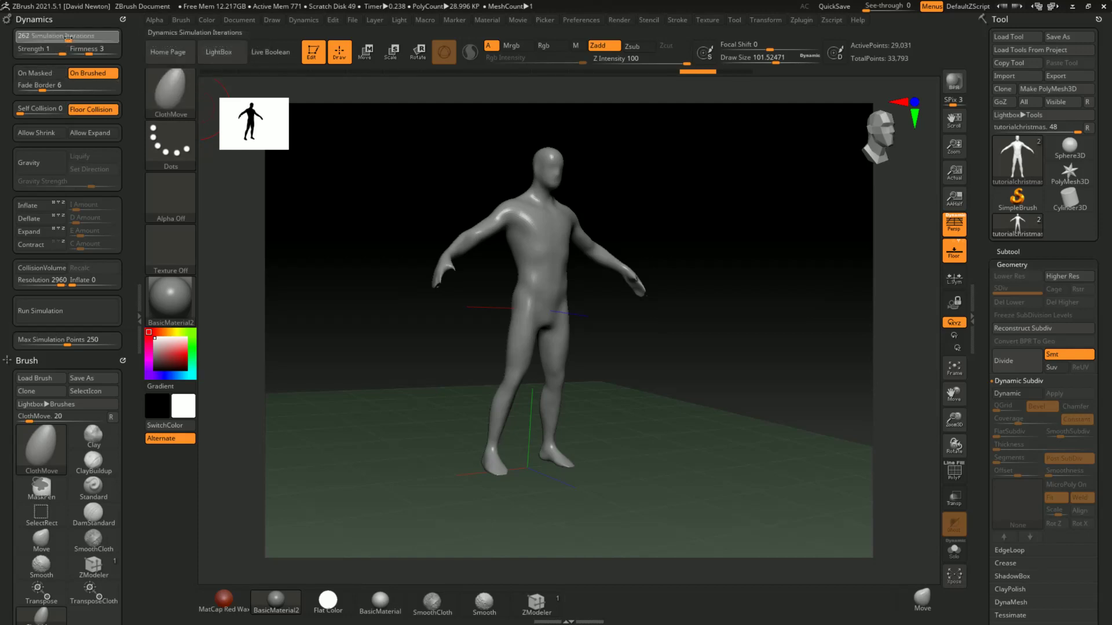
pyautogui.write('250')
pyautogui.press('Return')
pyautogui.moveTo(62, 280); pyautogui.dragTo(44, 282)
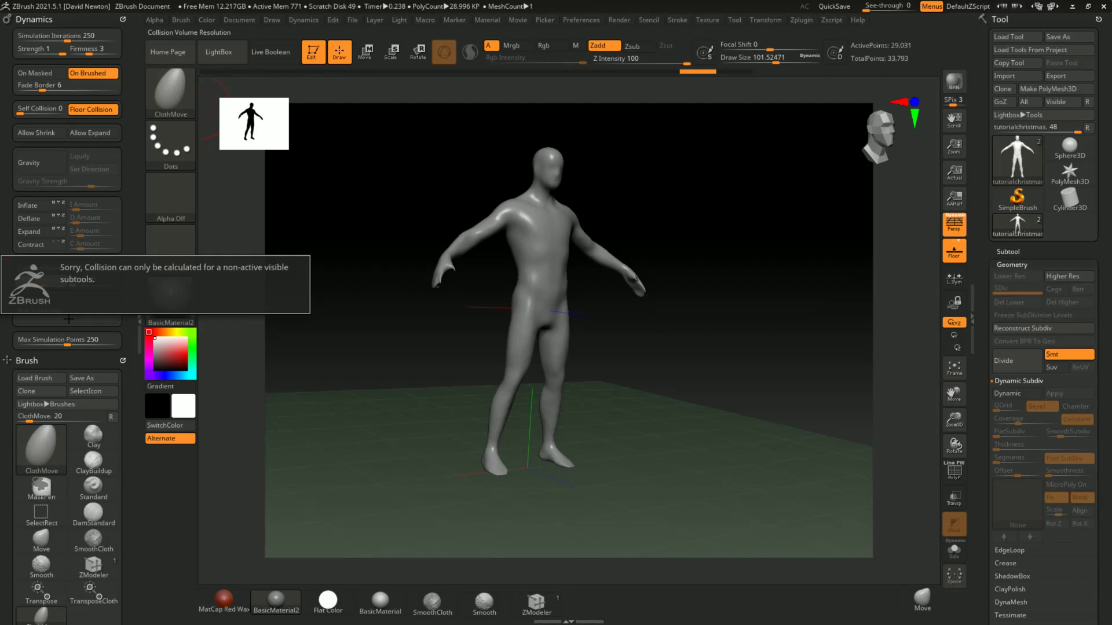
pyautogui.click(53, 311)
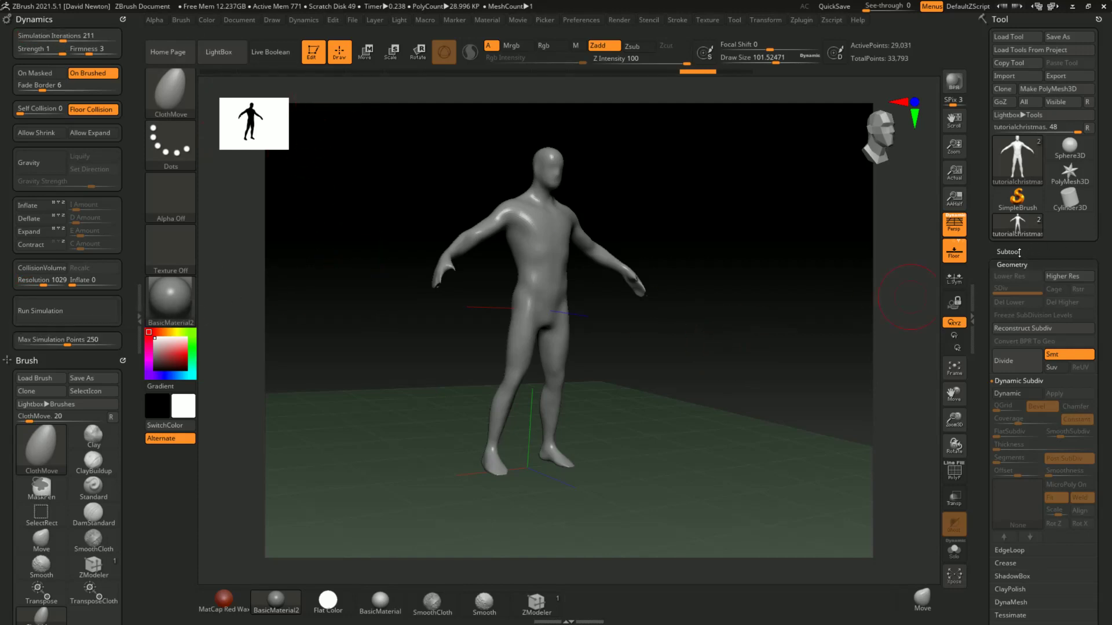
# - Remesh the front-facing figure with ZRemesher to about 4,755 points, previewing its PolyF wireframe
pyautogui.click(1019, 253)
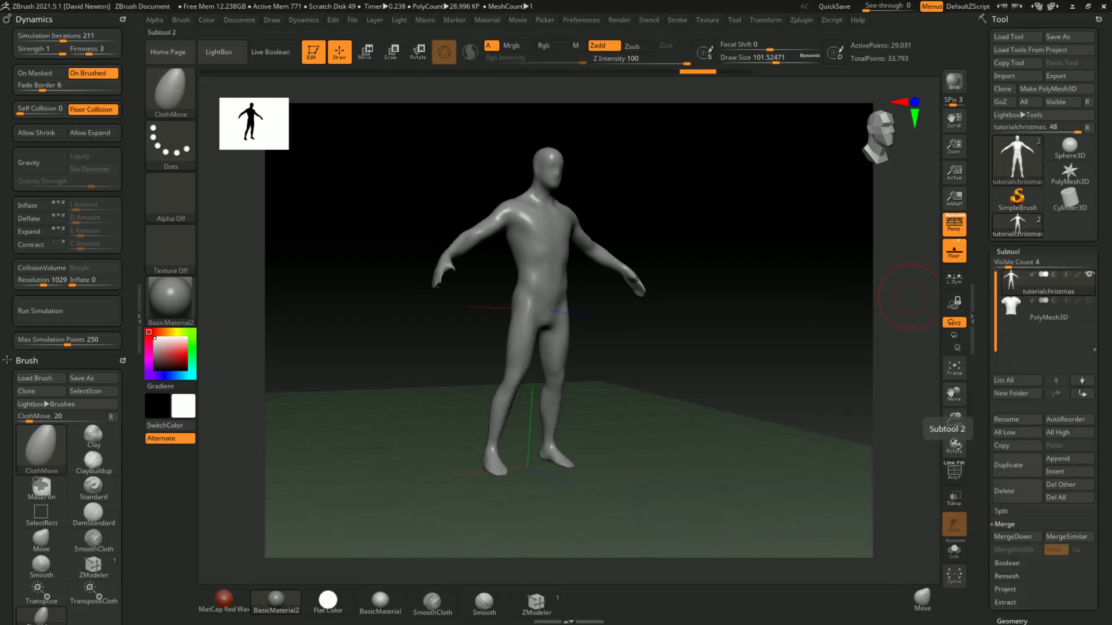
pyautogui.scroll(-2, 1094, 350)
pyautogui.scroll(-3, 1103, 304)
pyautogui.click(1007, 409)
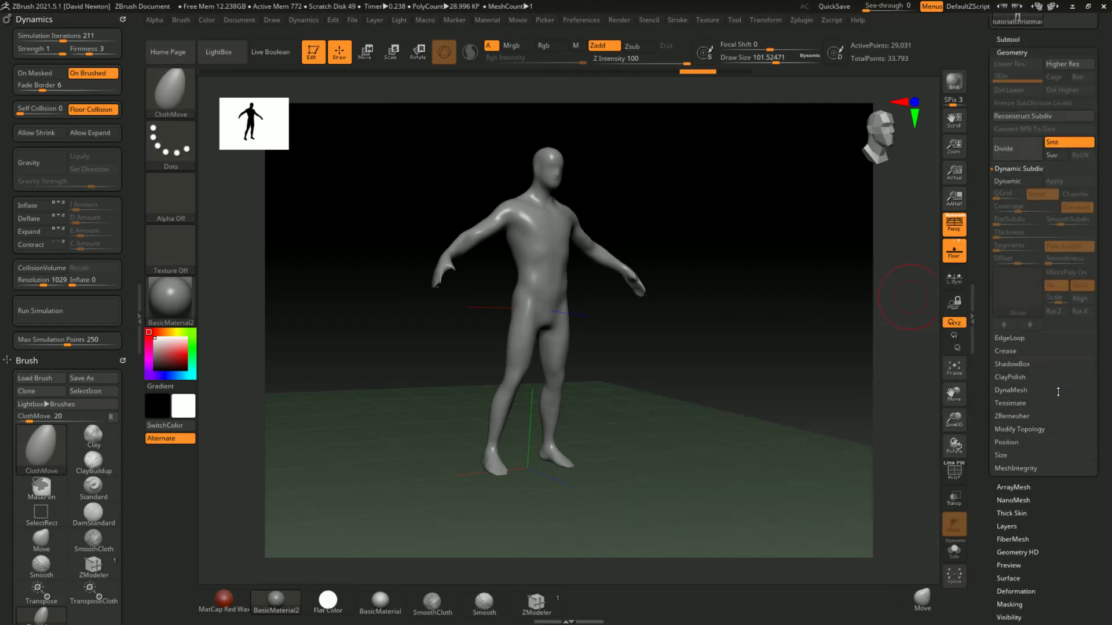
pyautogui.keyDown('shift'); pyautogui.moveTo(805, 432); pyautogui.dragTo(785, 405); pyautogui.keyUp('shift')
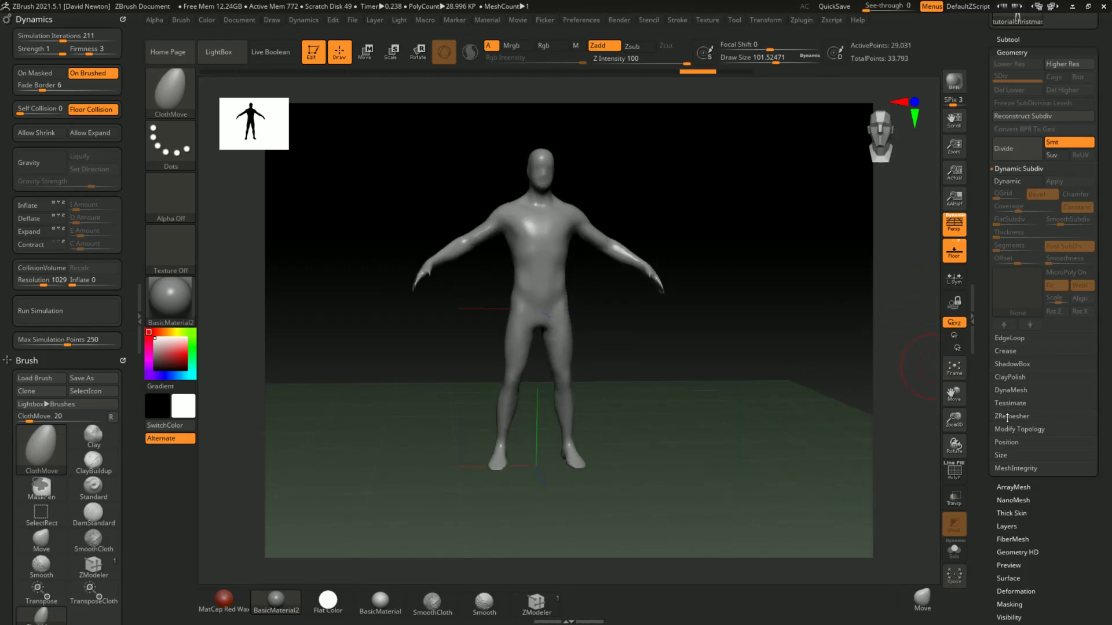
pyautogui.click(1006, 418)
pyautogui.click(954, 474)
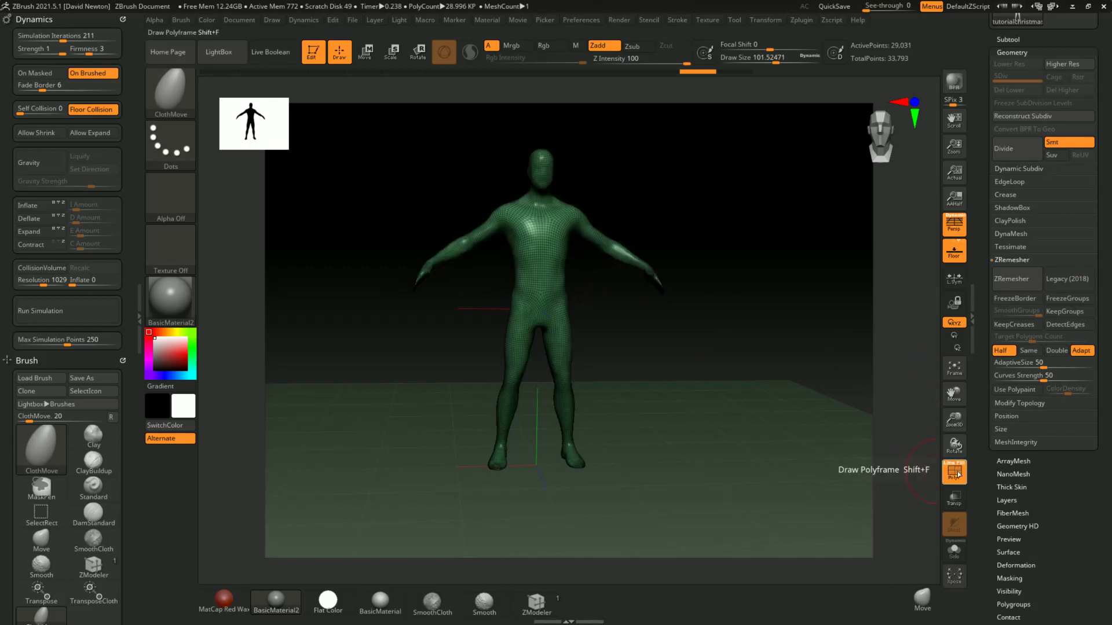
pyautogui.click(954, 474)
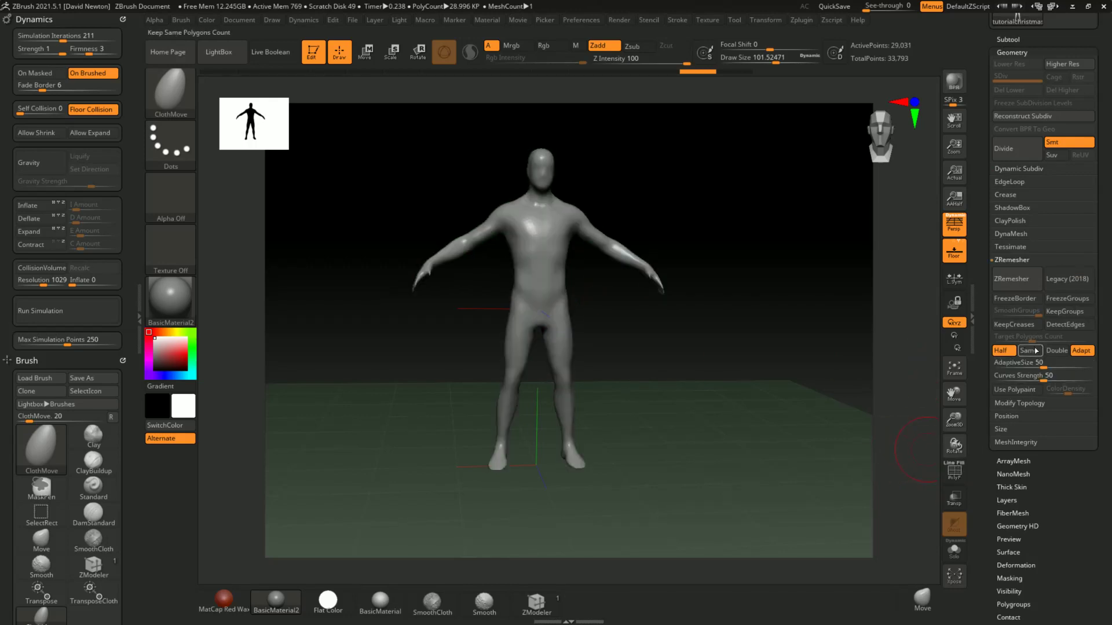
pyautogui.click(1015, 280)
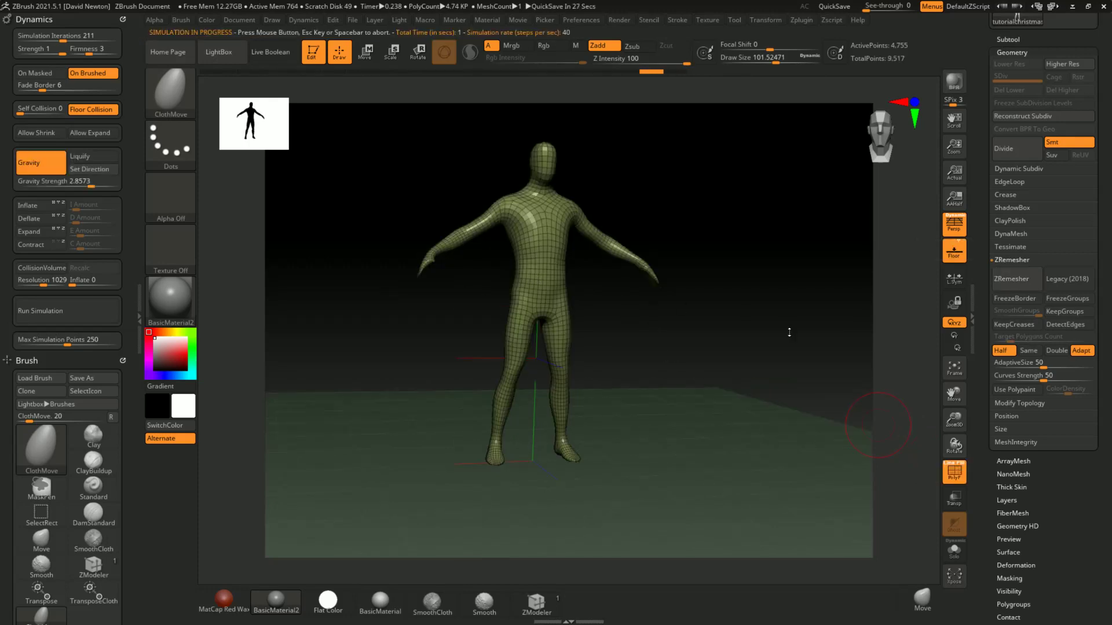
# - Hide the wireframe and run the gravity simulation until the figure collapses onto the floor
pyautogui.click(954, 473)
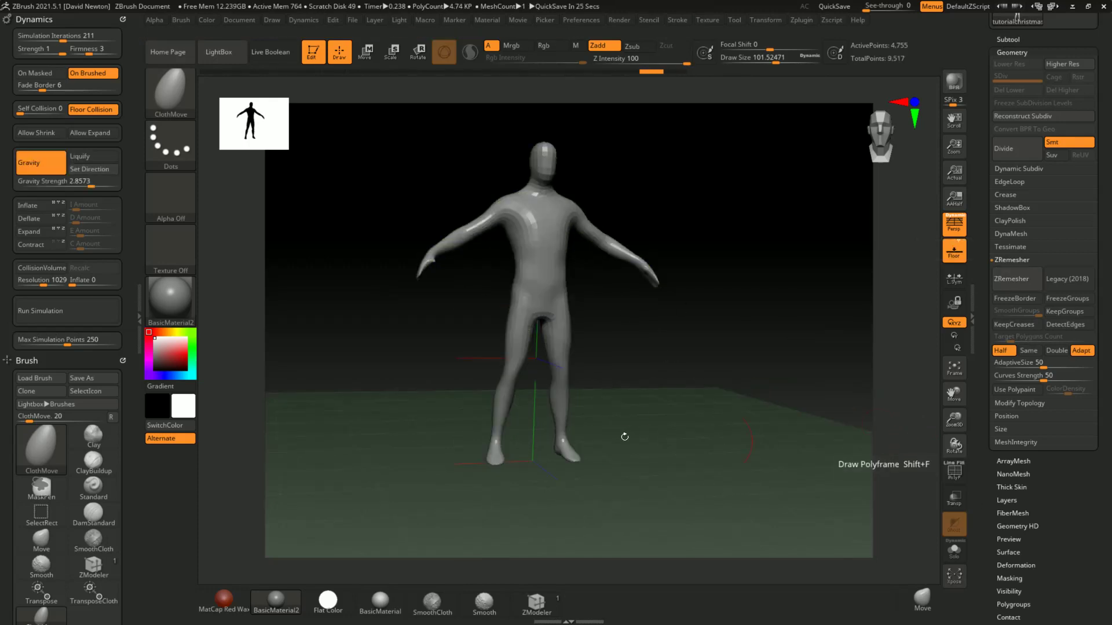
pyautogui.scroll(-3, 789, 409)
pyautogui.scroll(-2, 727, 397)
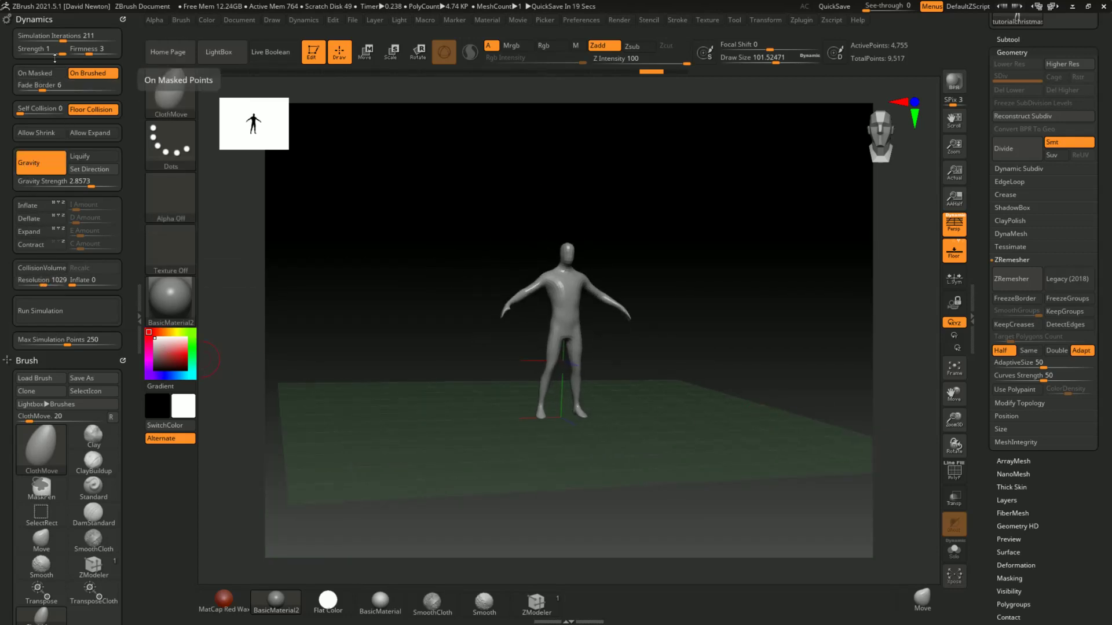
pyautogui.click(59, 37)
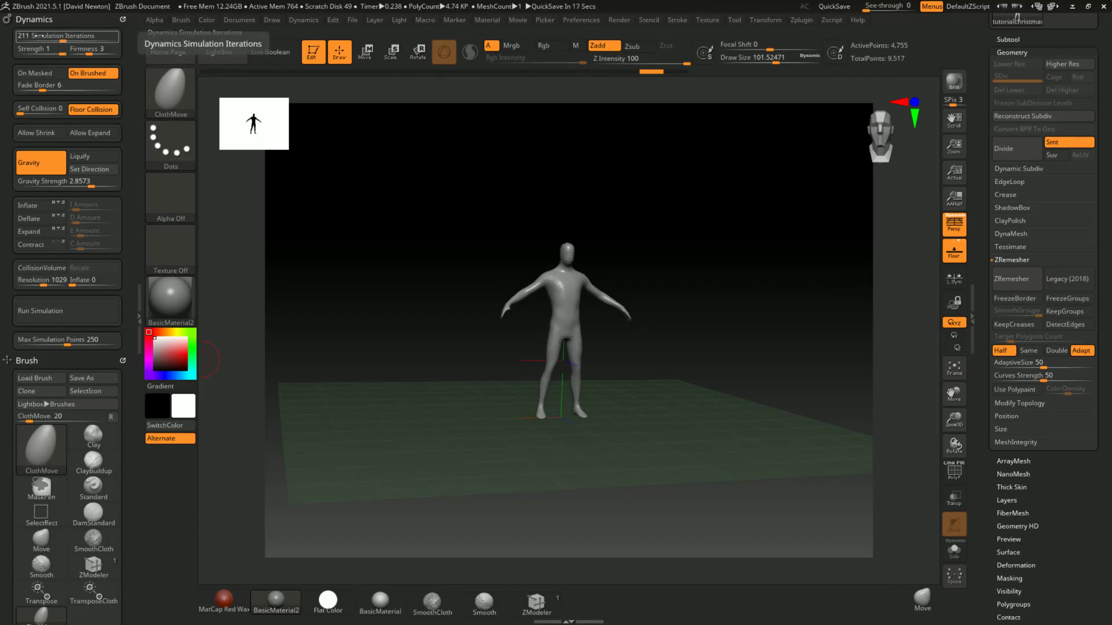
pyautogui.click(54, 315)
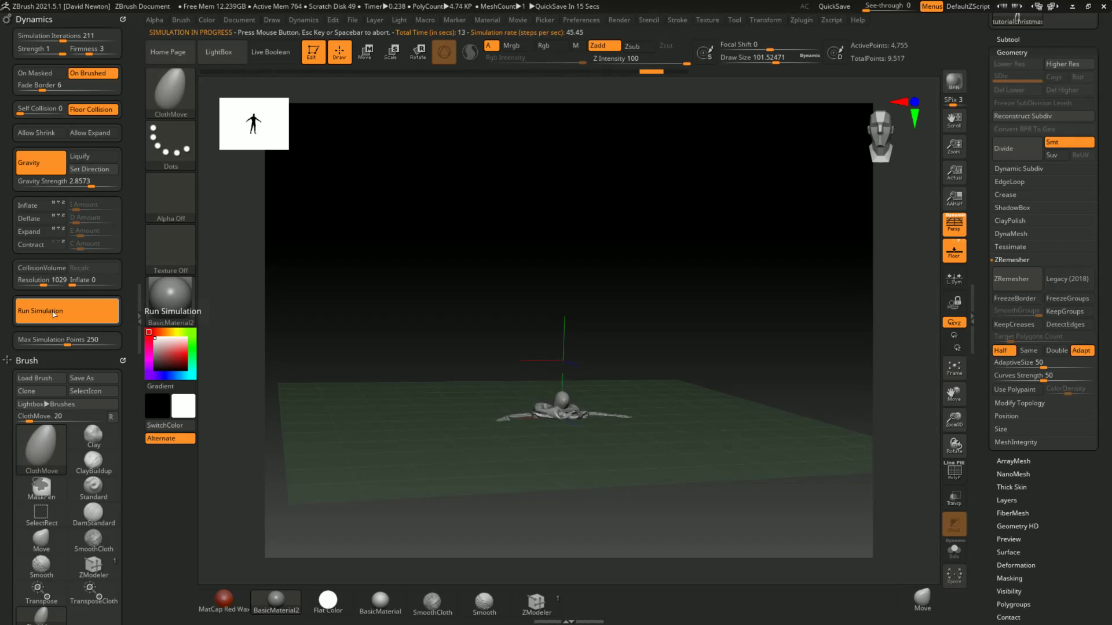
# - Stop the simulation and undo the collapse to restore the standing figure
pyautogui.click(53, 311)
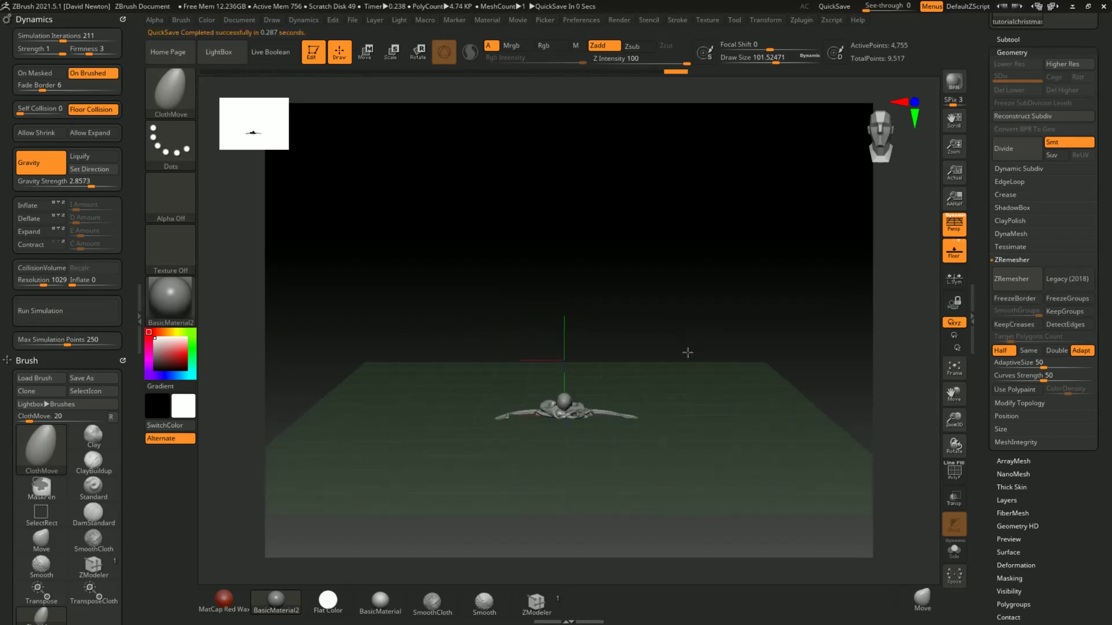
pyautogui.moveTo(699, 345); pyautogui.dragTo(705, 350)
pyautogui.hotkey('ctrl', 'z')
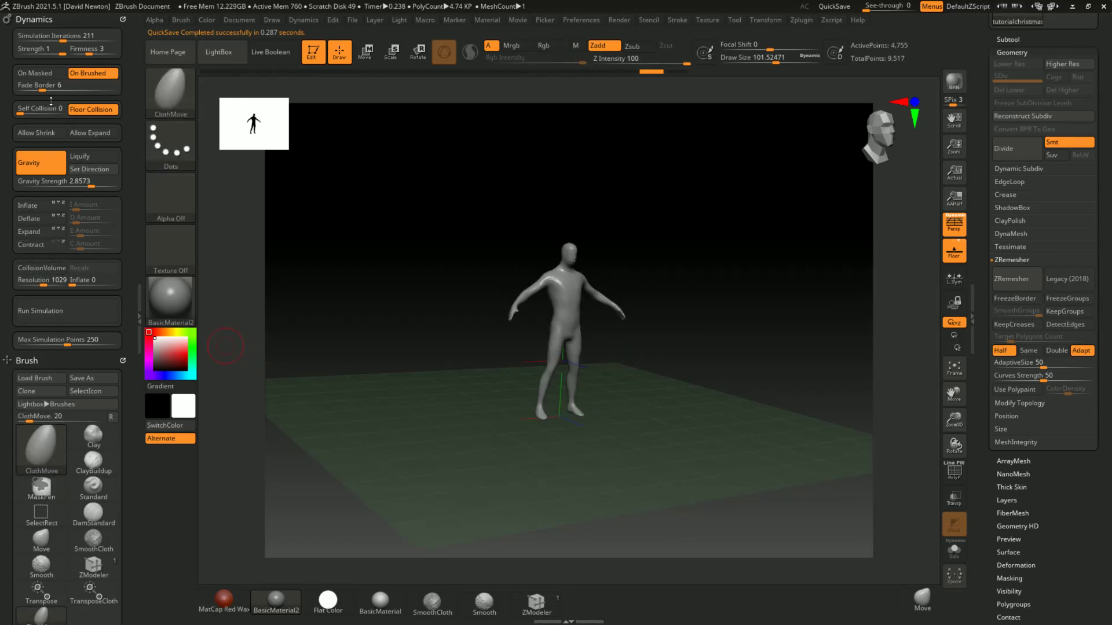
# - Enable Self Collision, rerun the simulation, and undo back to the standing pose
pyautogui.click(20, 112)
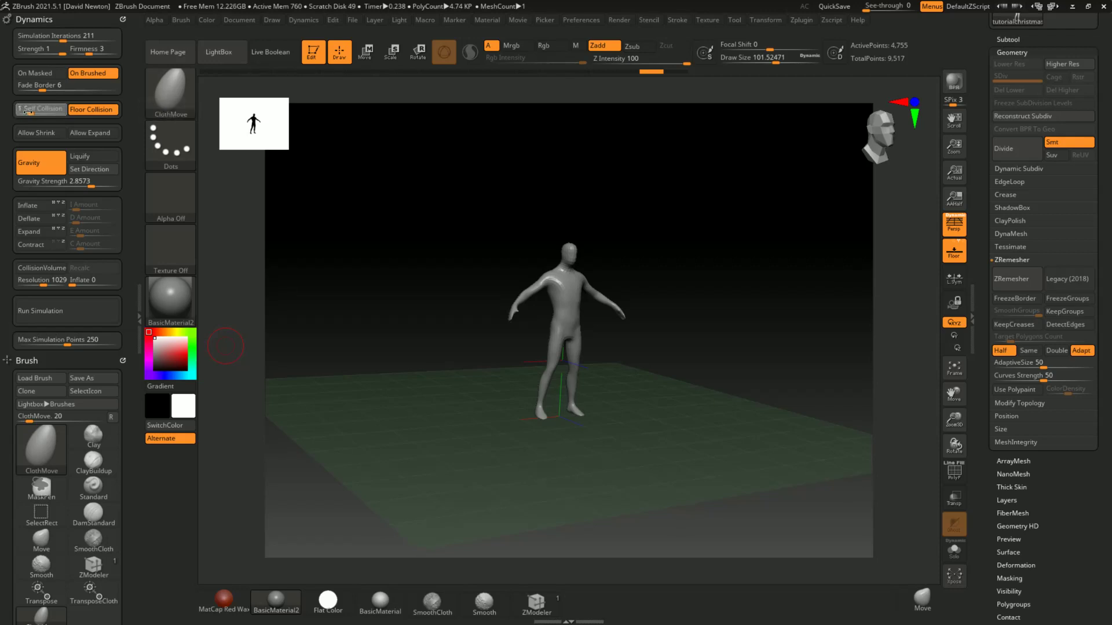
pyautogui.click(54, 313)
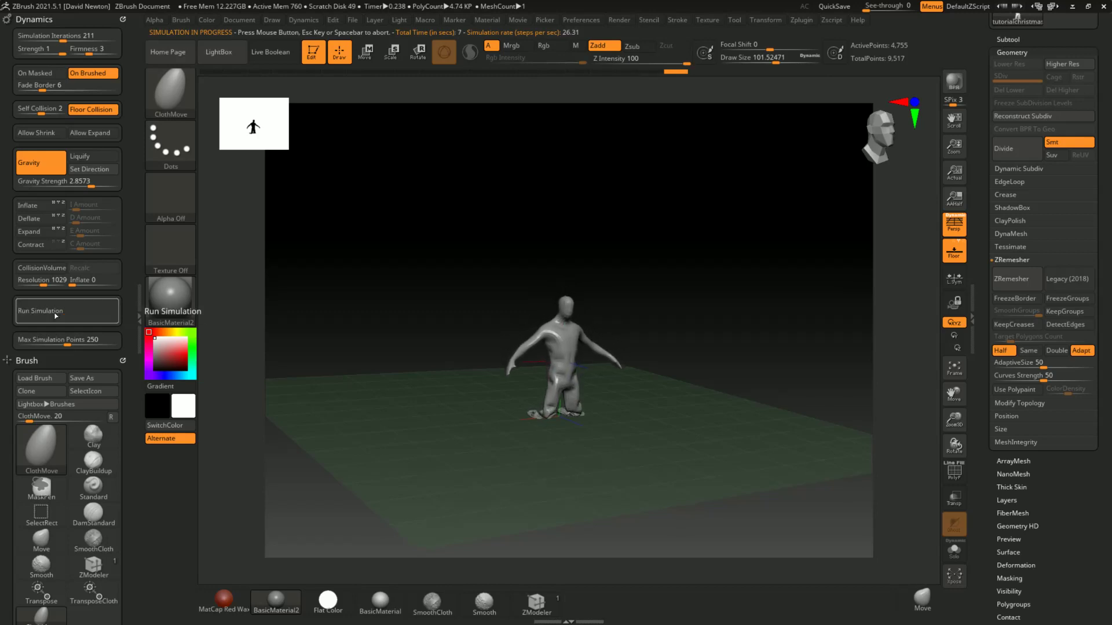
pyautogui.hotkey('ctrl', 'z')
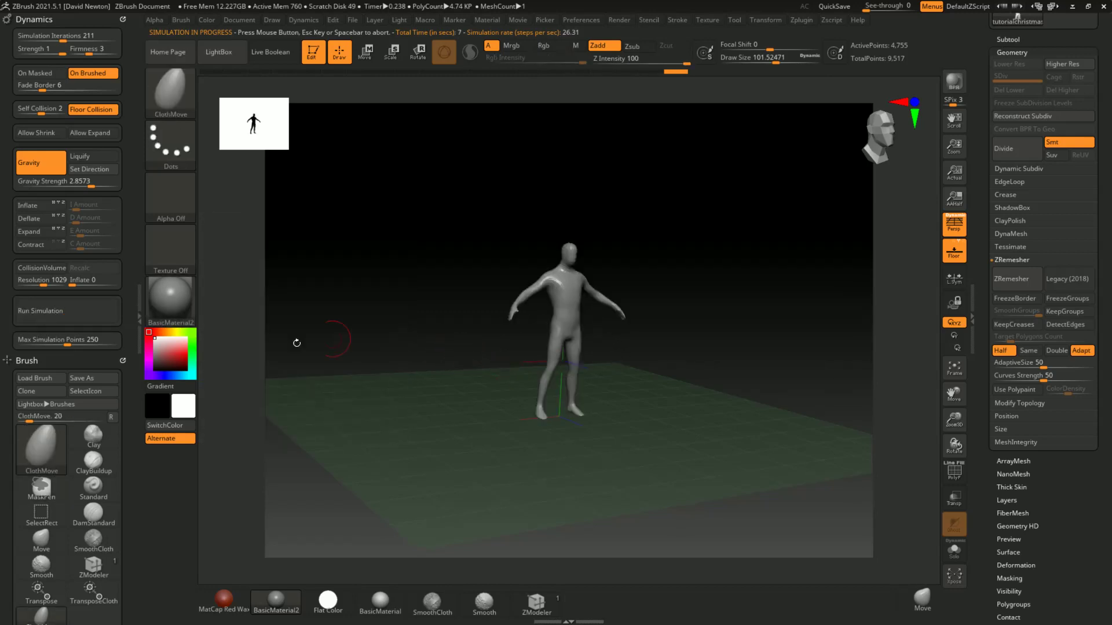
# - Turn Gravity off and run the simulation with Inflate at about 6.58
pyautogui.click(27, 162)
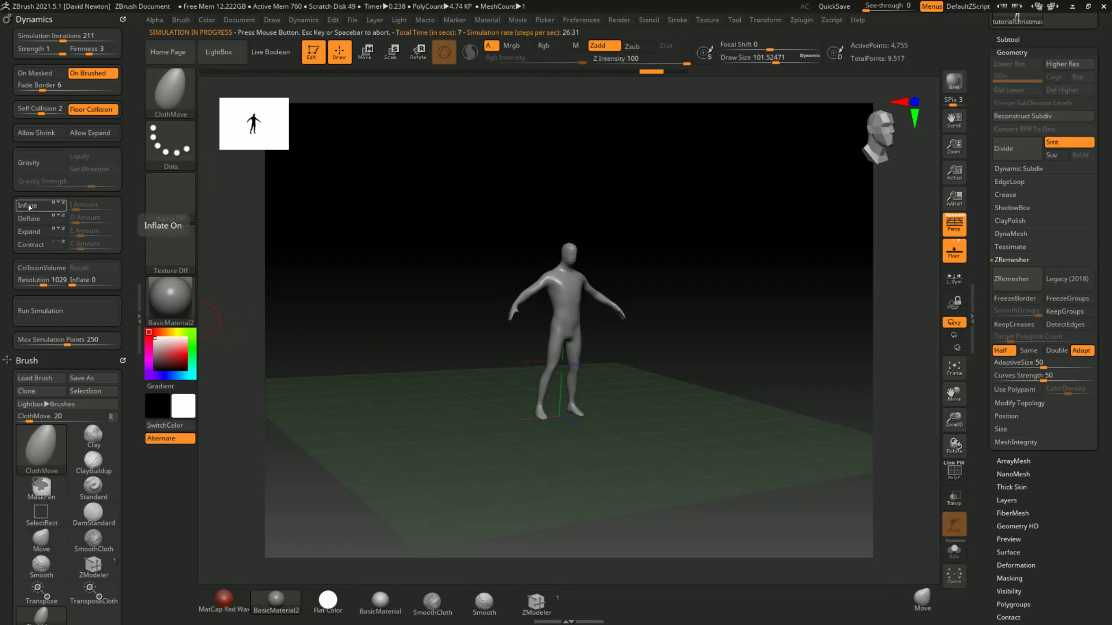
pyautogui.click(52, 207)
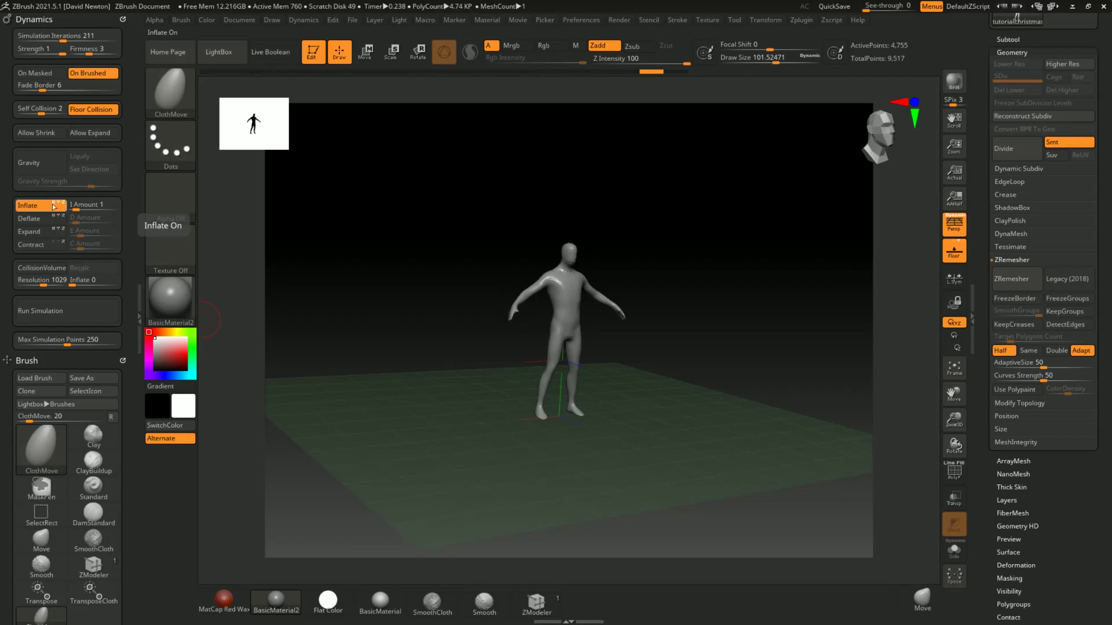
pyautogui.click(53, 204)
pyautogui.moveTo(80, 205); pyautogui.dragTo(84, 208)
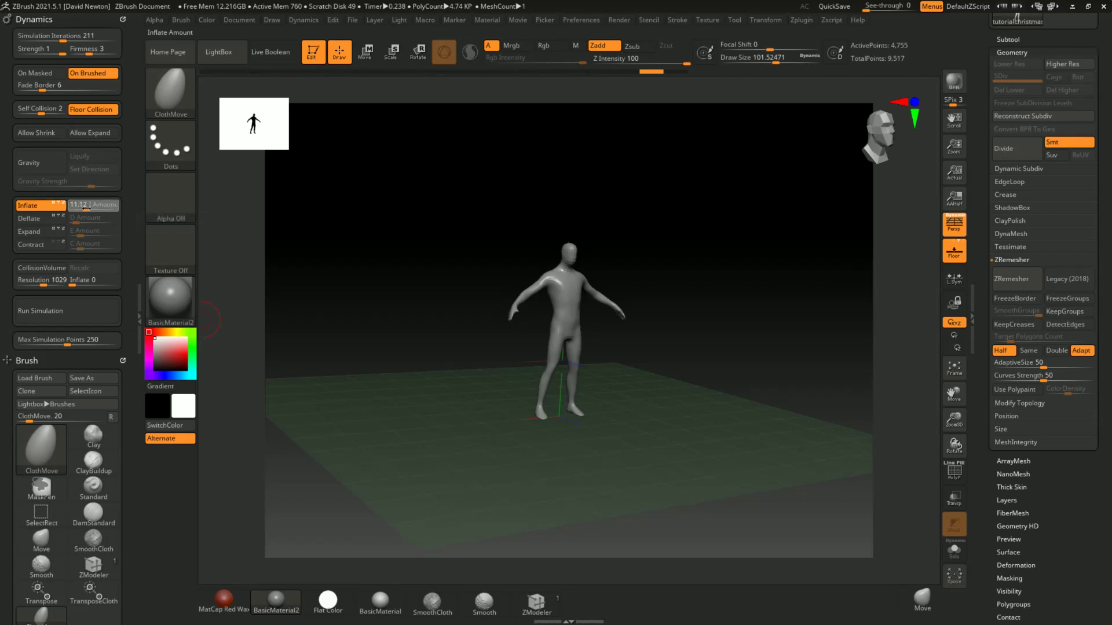
pyautogui.click(83, 207)
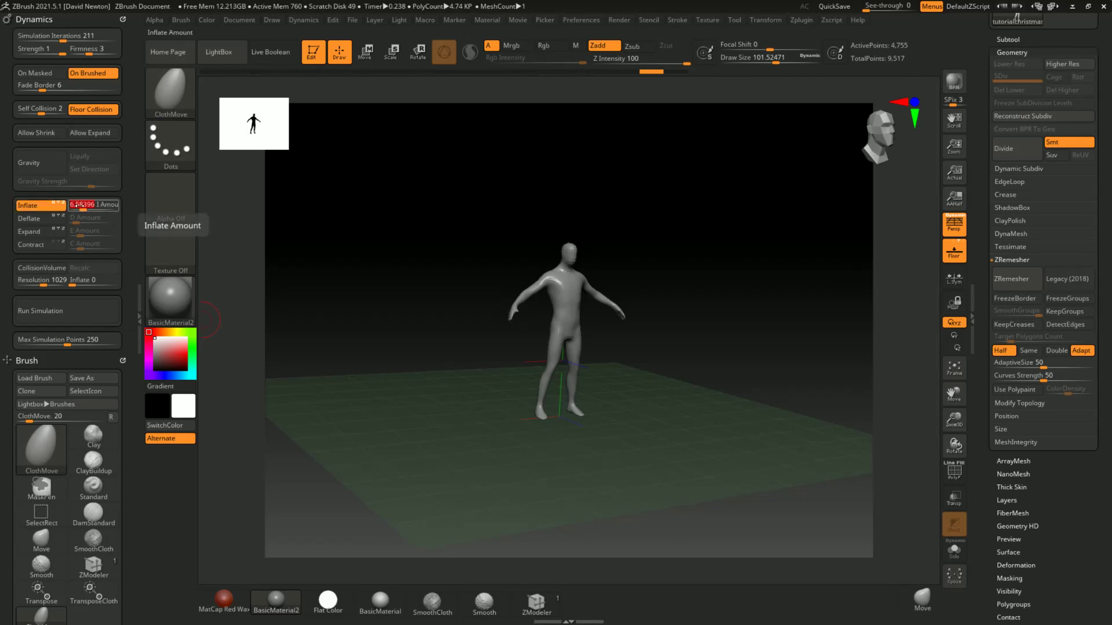
pyautogui.click(56, 310)
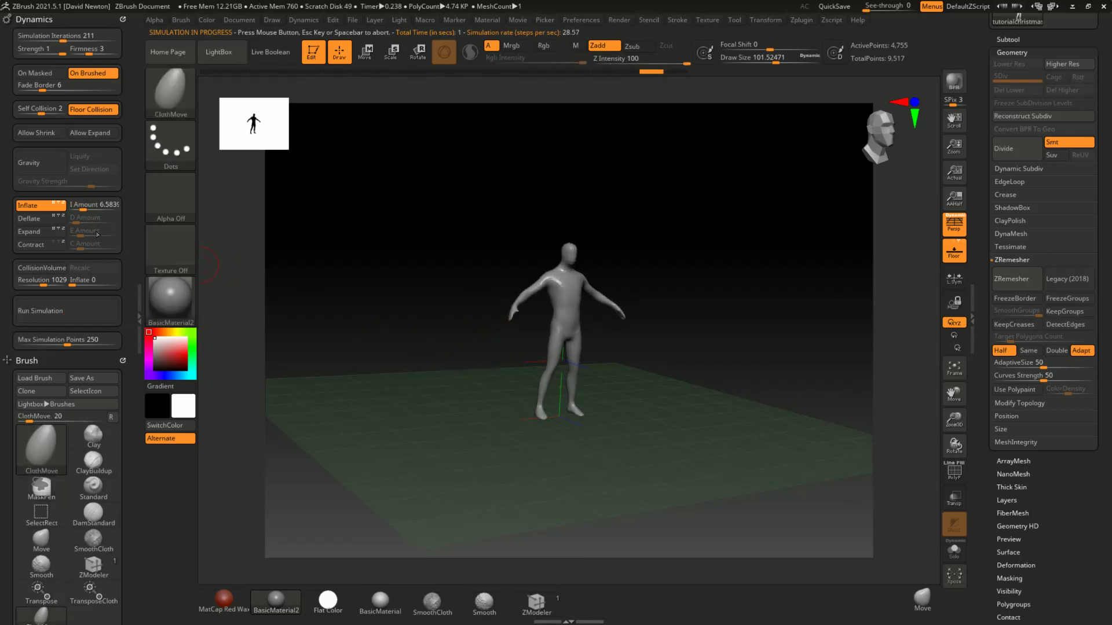
# - Switch to Deflate, rerun the simulation, and set the deflation amount to 1.341
pyautogui.click(29, 218)
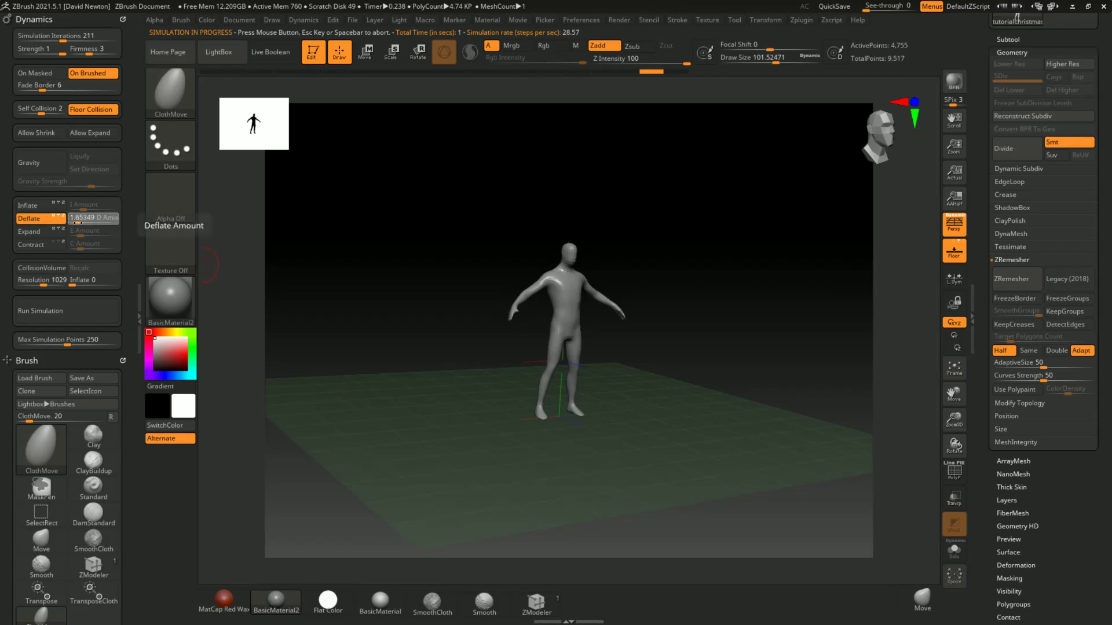
pyautogui.click(83, 217)
pyautogui.click(46, 309)
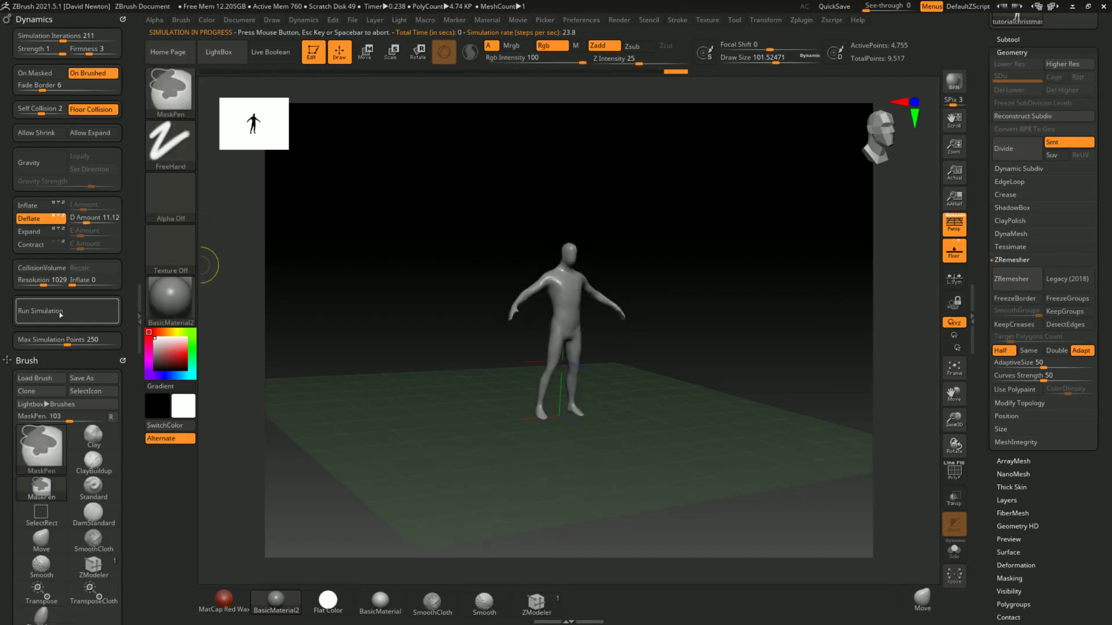
pyautogui.click(83, 217)
pyautogui.moveTo(85, 222); pyautogui.dragTo(78, 221)
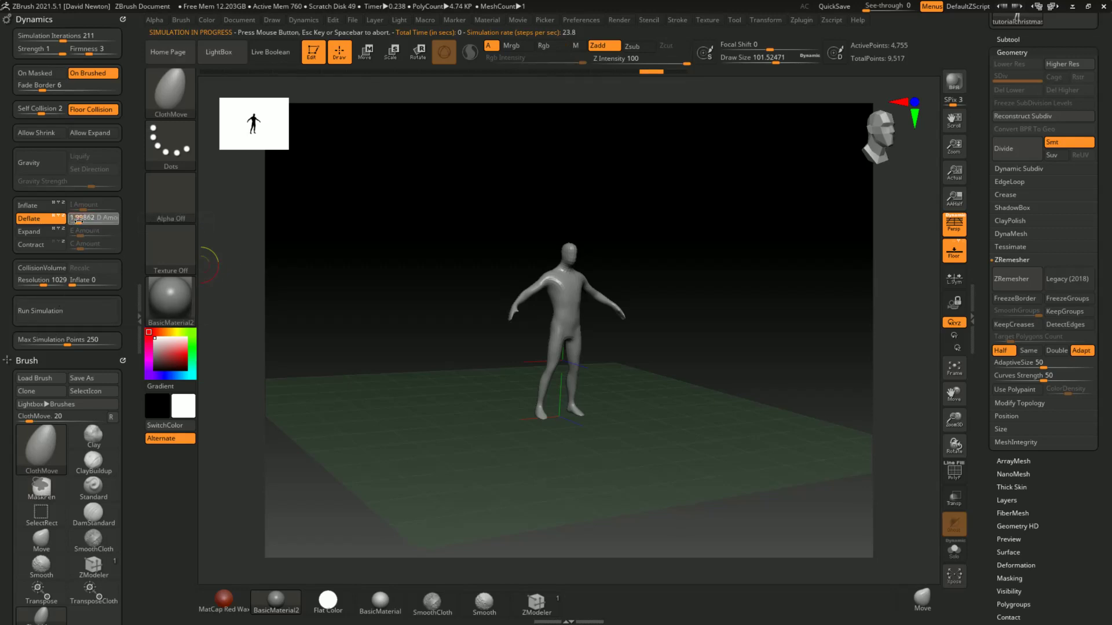
pyautogui.click(58, 313)
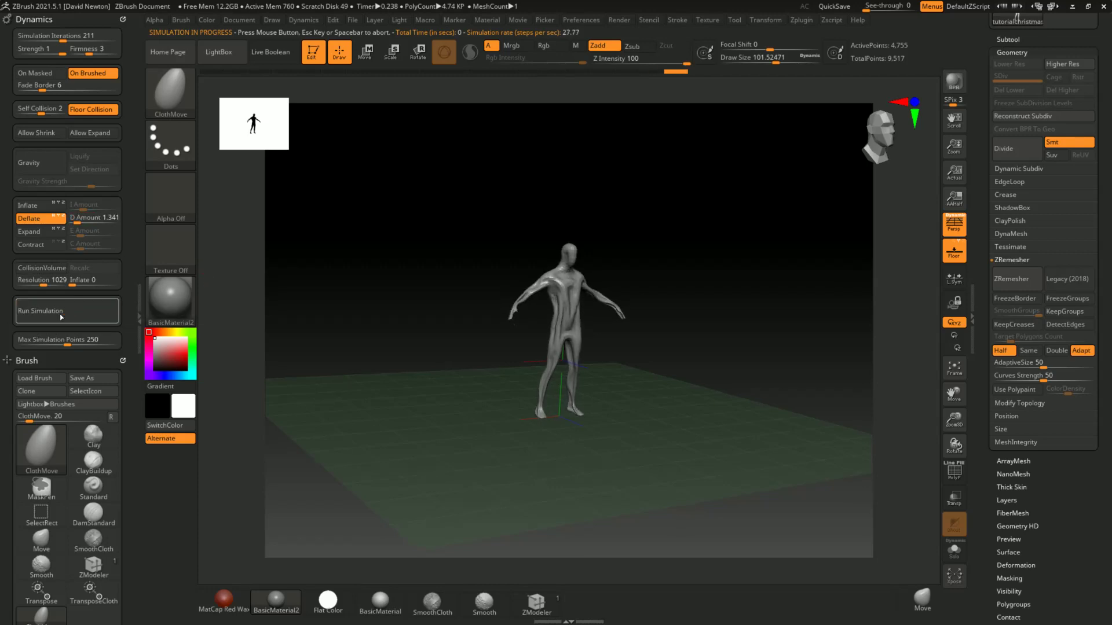
pyautogui.moveTo(442, 360)
pyautogui.mouseDown()
pyautogui.moveTo(423, 363)
pyautogui.moveTo(484, 356)
pyautogui.mouseUp()
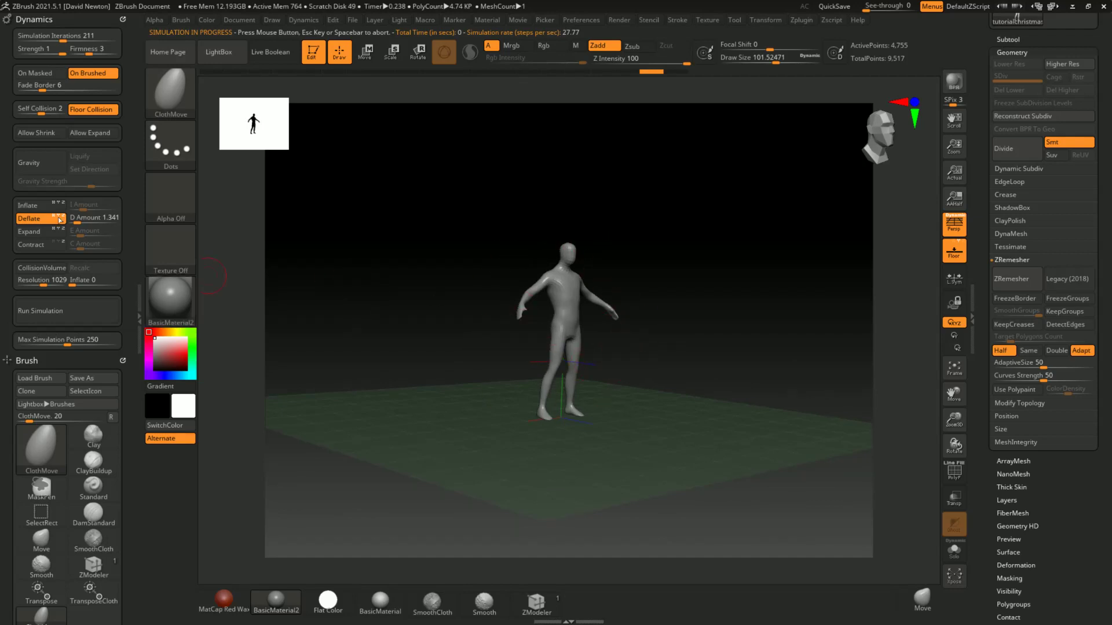
pyautogui.write('5.4122 D Amou')
pyautogui.press('Return')
# - Enable Expand, run the simulation, and inspect the figure from front and angled views
pyautogui.click(32, 231)
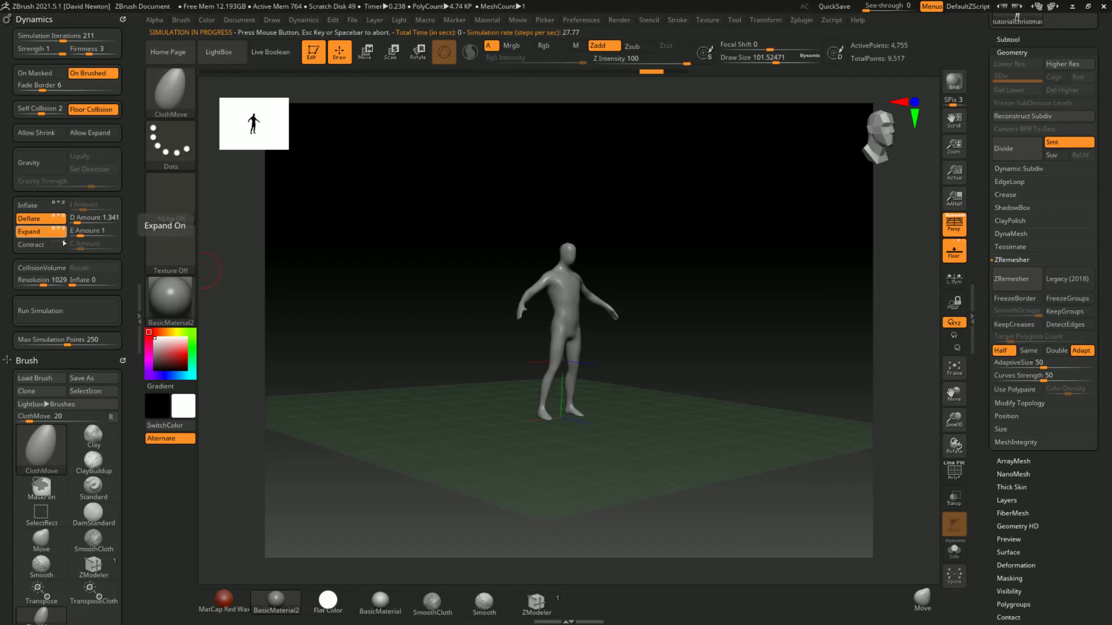
pyautogui.click(32, 218)
pyautogui.click(47, 310)
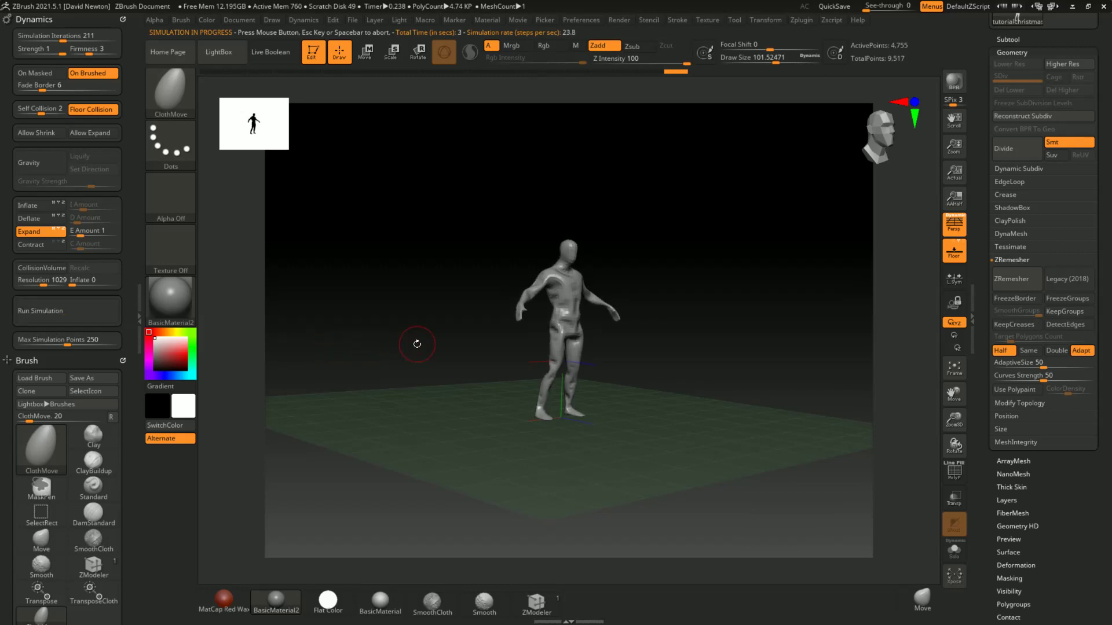
pyautogui.moveTo(416, 345)
pyautogui.mouseDown()
pyautogui.moveTo(374, 347)
pyautogui.moveTo(406, 344)
pyautogui.mouseUp()
pyautogui.moveTo(477, 377)
pyautogui.mouseDown()
pyautogui.moveTo(489, 378)
pyautogui.moveTo(436, 365)
pyautogui.mouseUp()
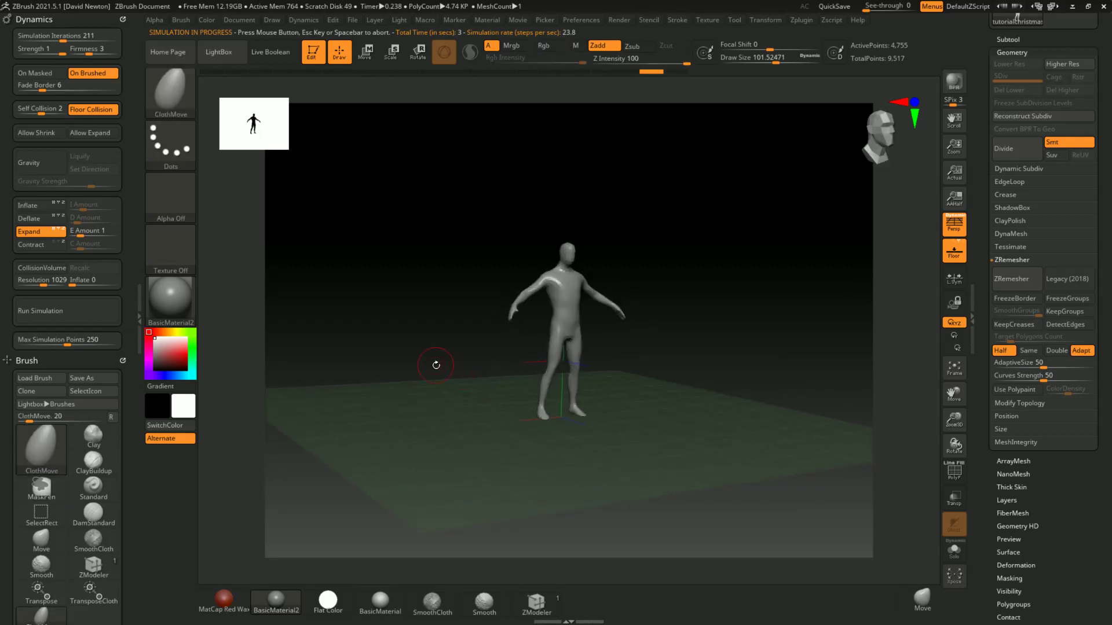
# - Switch to Contract at amount 1 and run the simulation
pyautogui.click(34, 245)
pyautogui.click(37, 311)
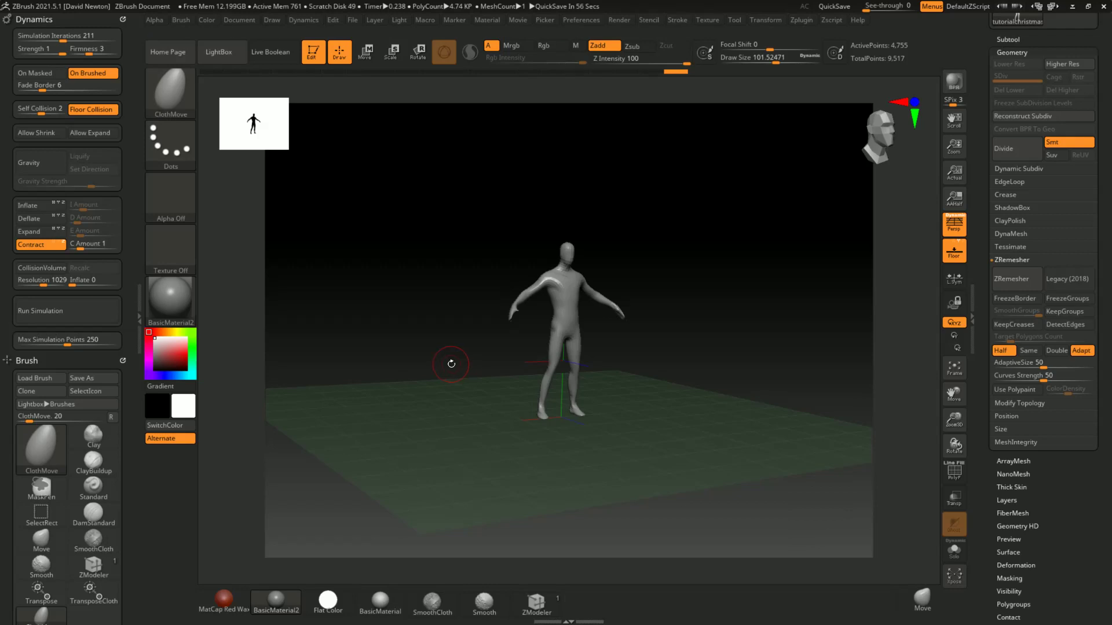
pyautogui.press('shift')
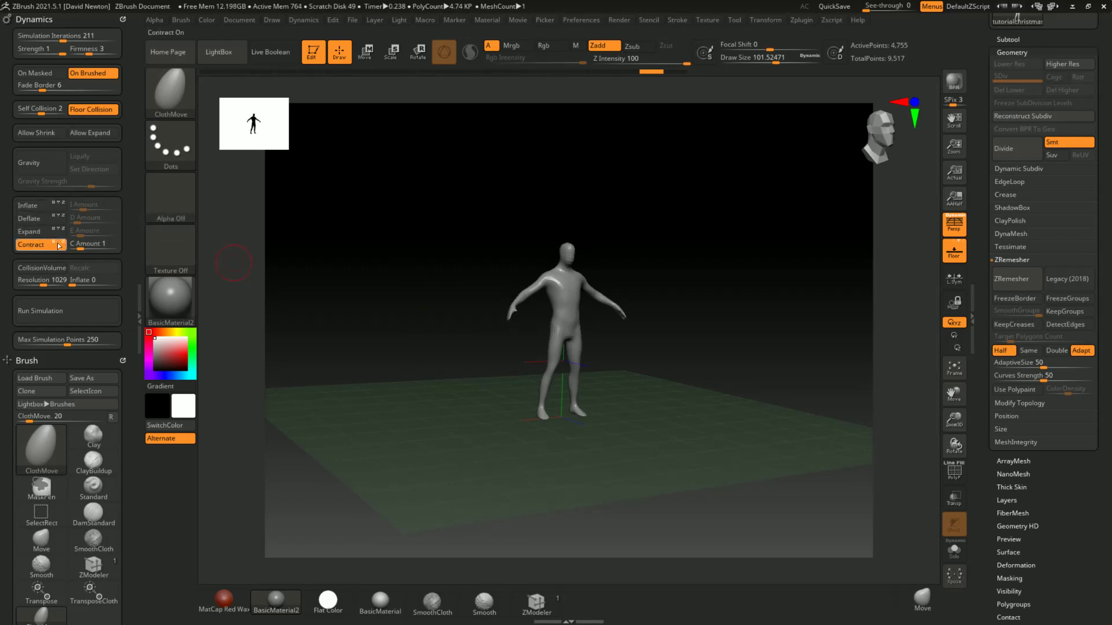
# - Rerun the contraction simulation, check the side, then turn Contract off and return to front view
pyautogui.click(58, 310)
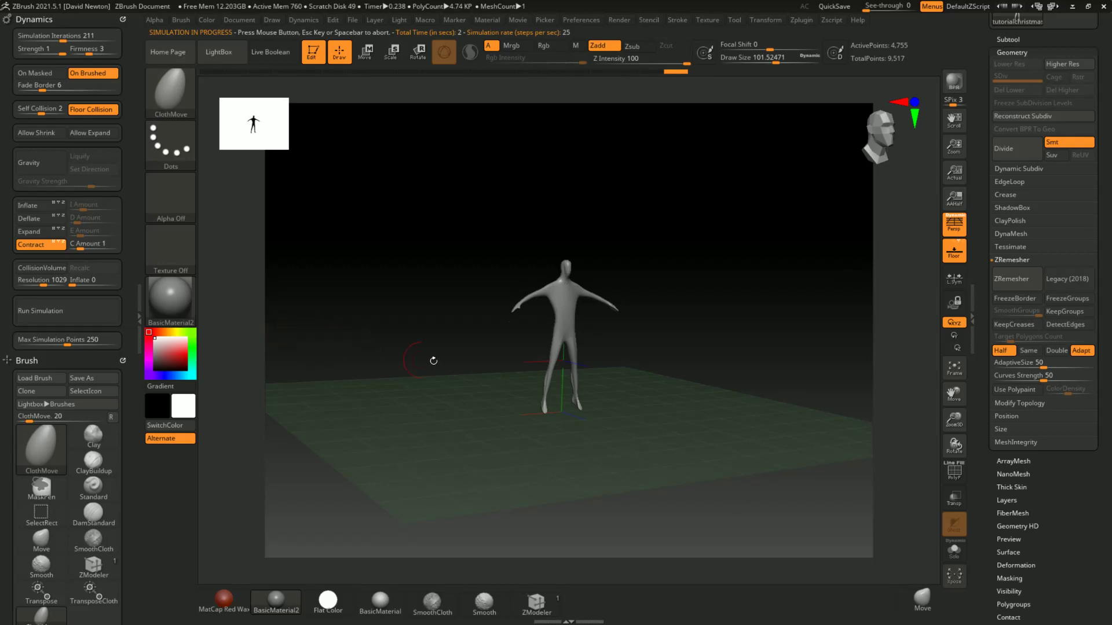
pyautogui.moveTo(433, 359); pyautogui.dragTo(497, 362)
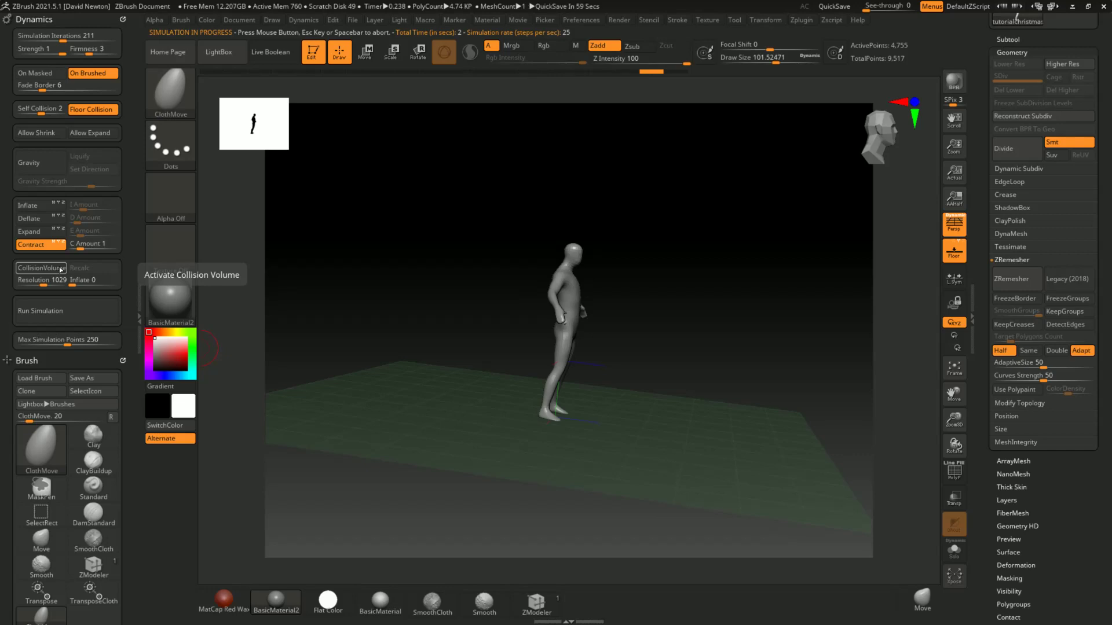
pyautogui.click(36, 248)
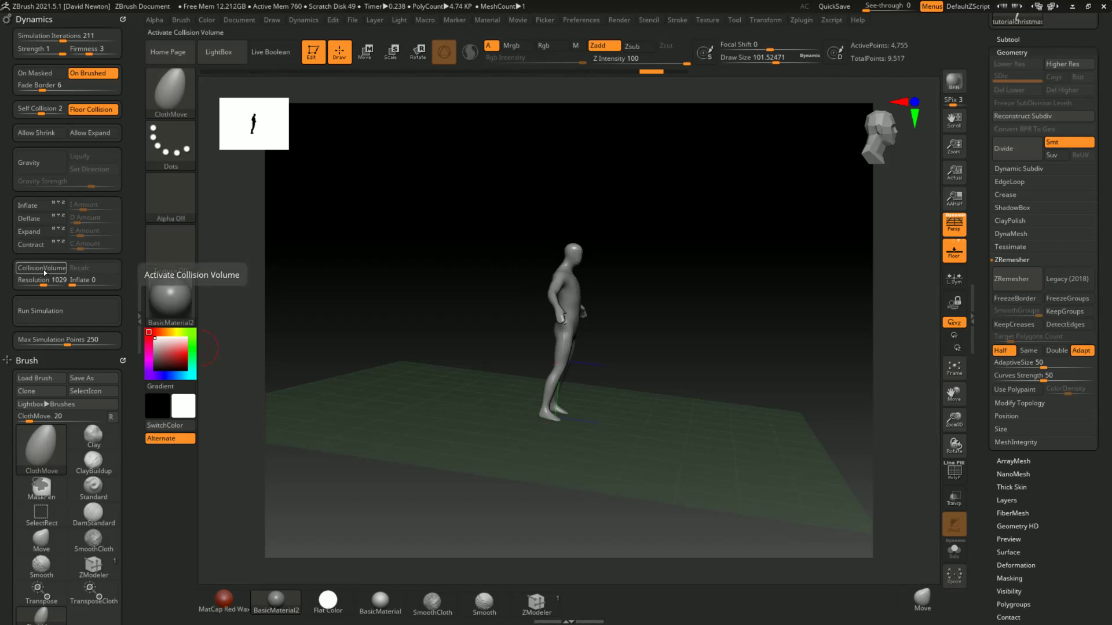
pyautogui.keyDown('shift'); pyautogui.moveTo(707, 380); pyautogui.dragTo(680, 382); pyautogui.keyUp('shift')
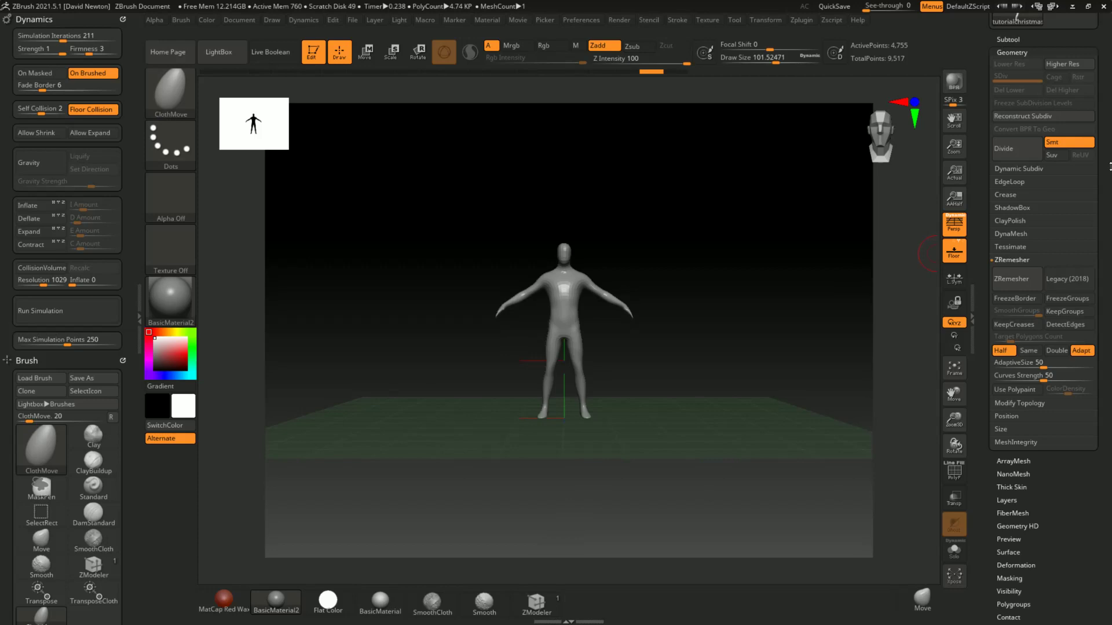
pyautogui.scroll(5, 1109, 166)
# - Append a Sphere as a new subtool and make it active
pyautogui.click(1013, 251)
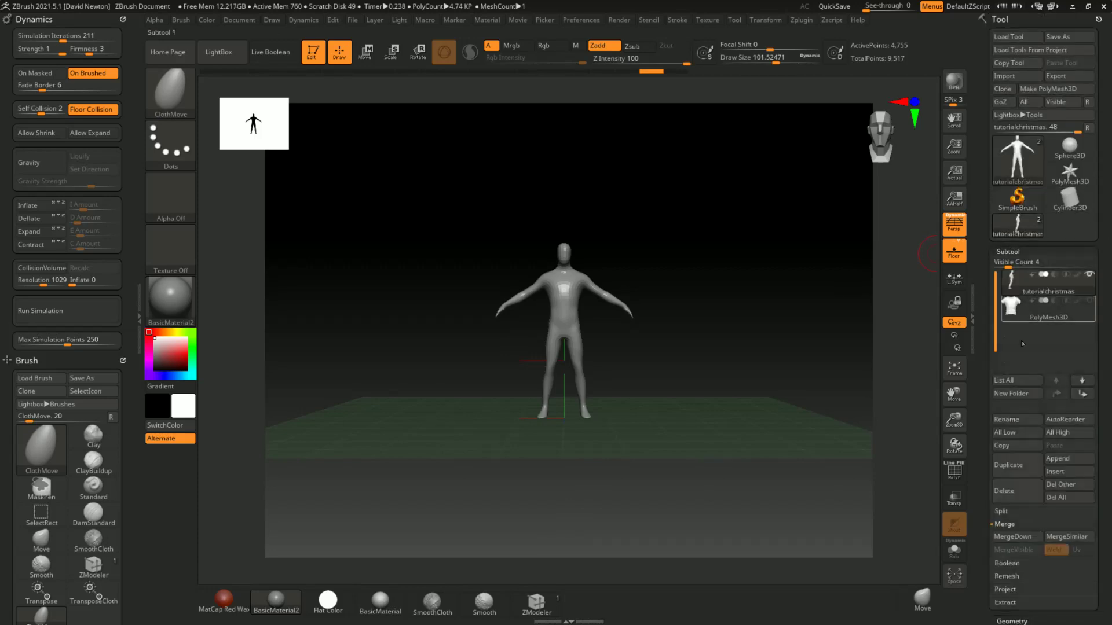
pyautogui.click(1057, 458)
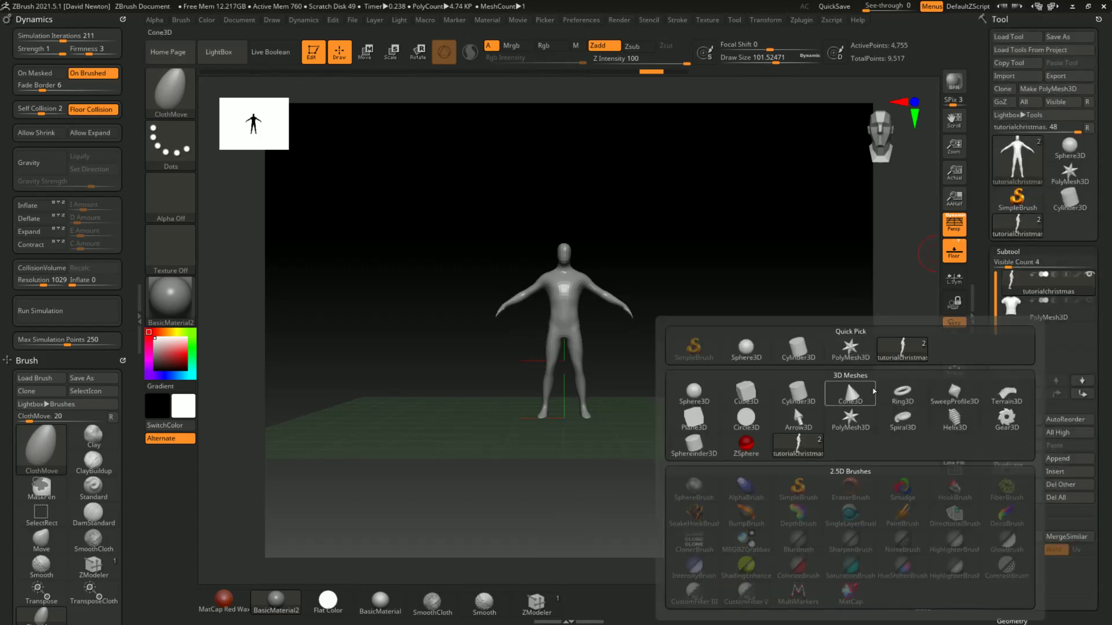
pyautogui.click(744, 355)
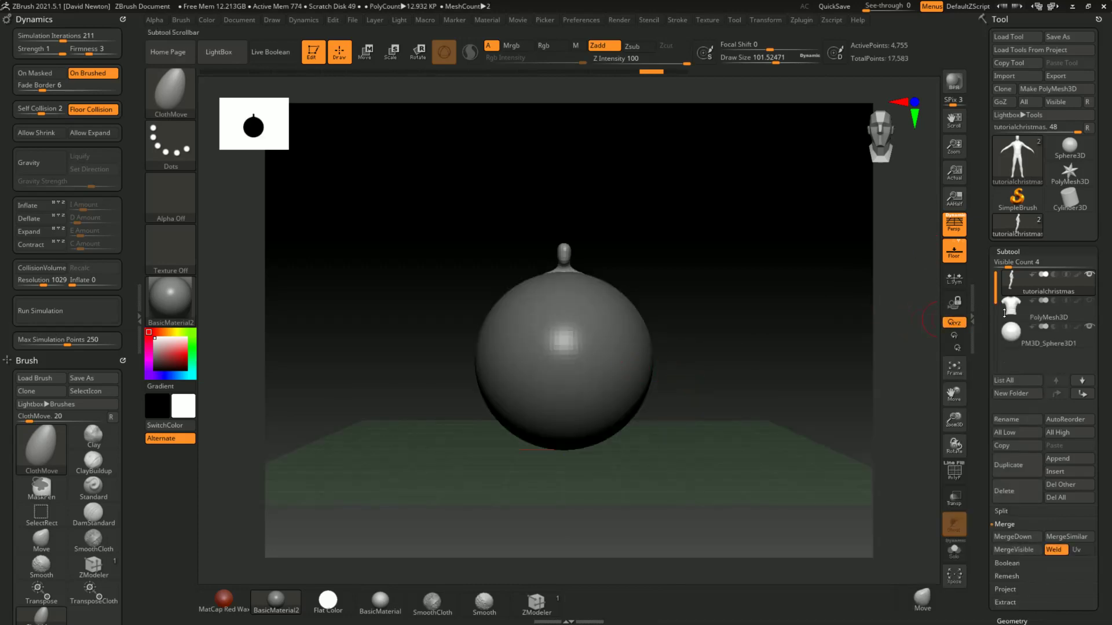
pyautogui.click(1012, 334)
# - Move the sphere down below the figure's feet using the Transpose brush
pyautogui.click(365, 51)
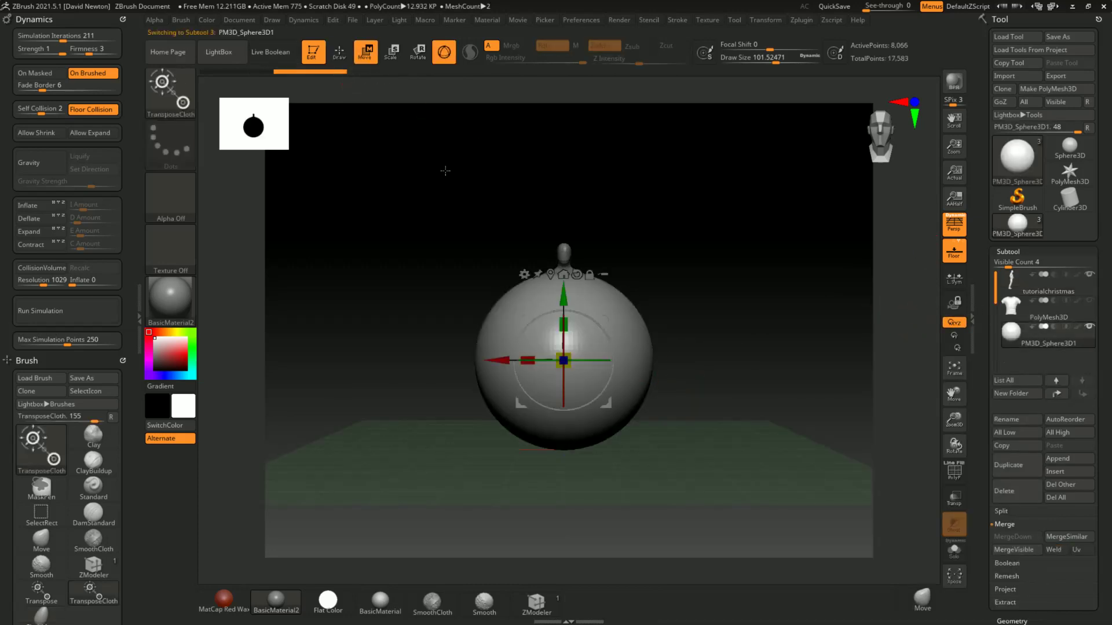
pyautogui.click(564, 361)
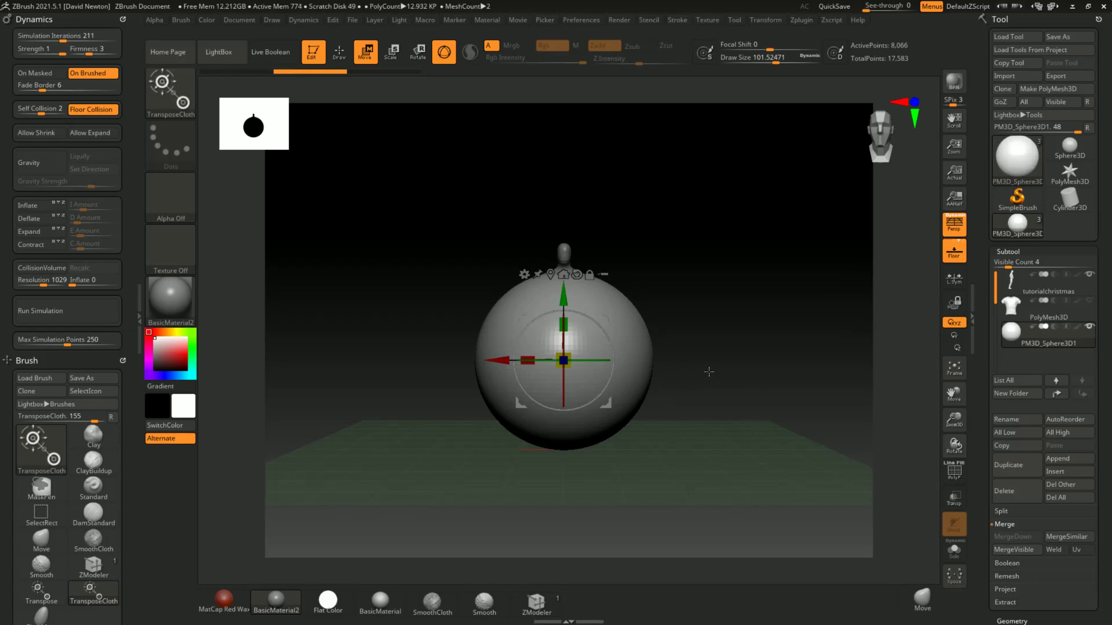
pyautogui.press('b')
pyautogui.press('t')
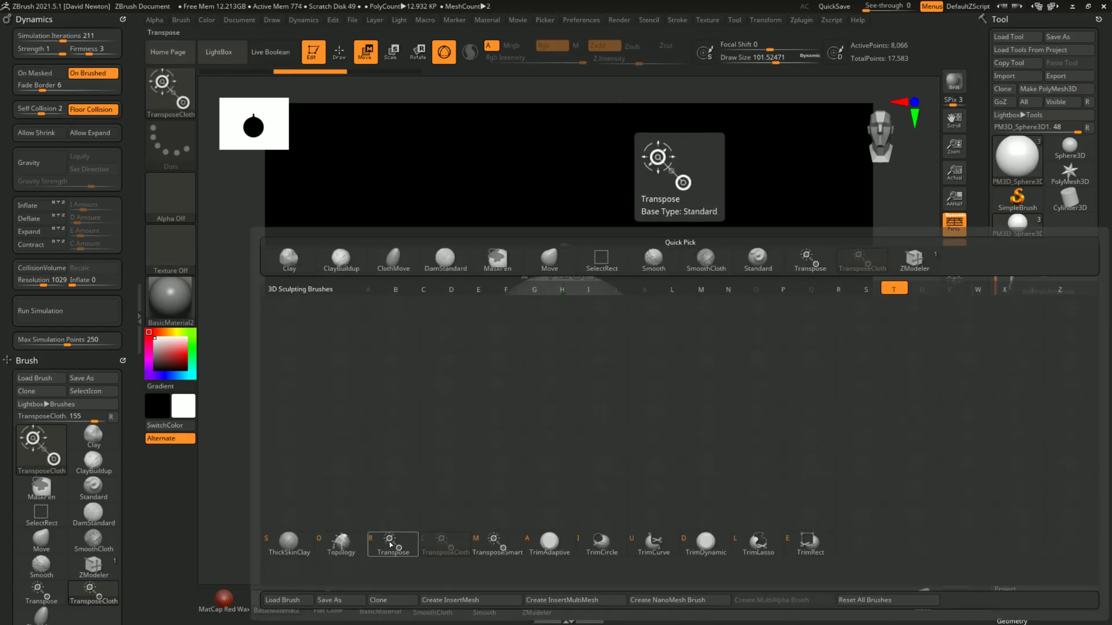
pyautogui.click(390, 546)
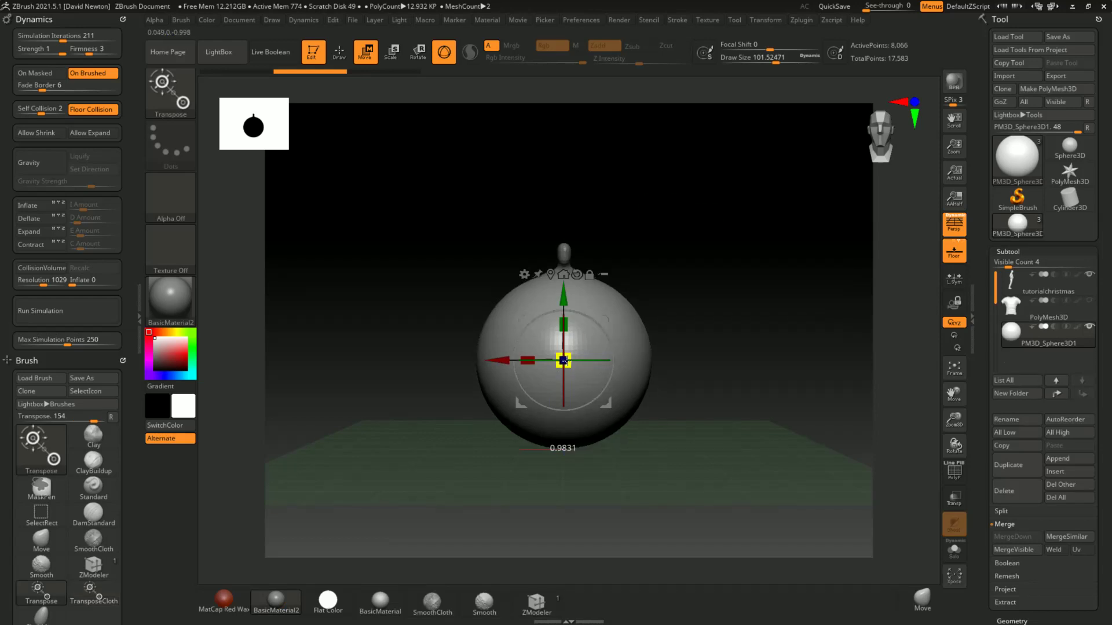
pyautogui.moveTo(561, 290); pyautogui.dragTo(549, 392)
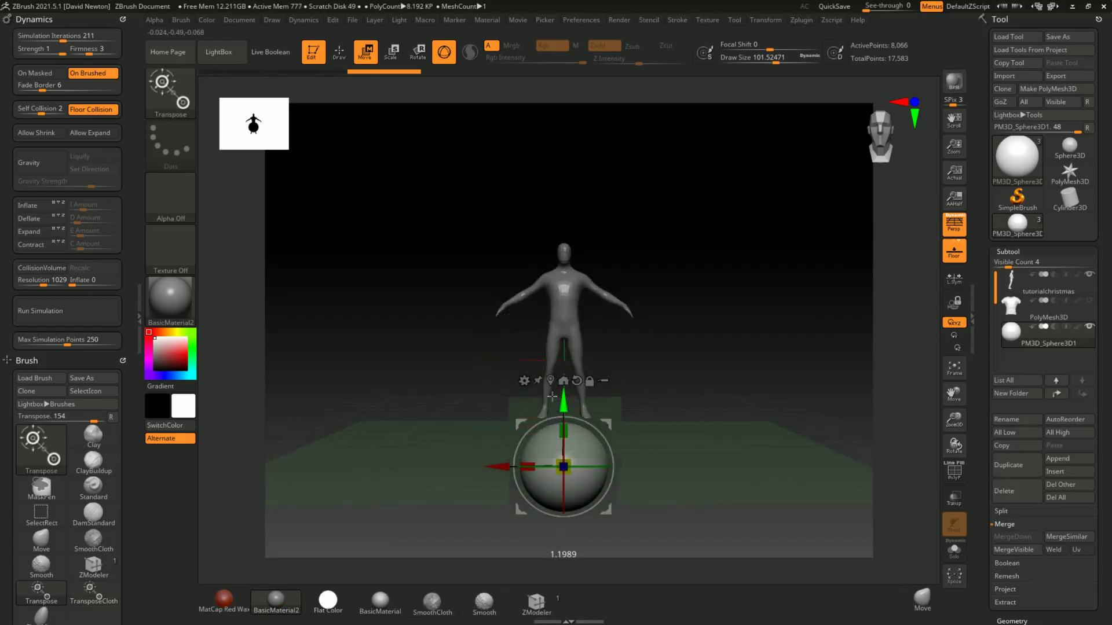
pyautogui.moveTo(764, 374); pyautogui.dragTo(767, 363)
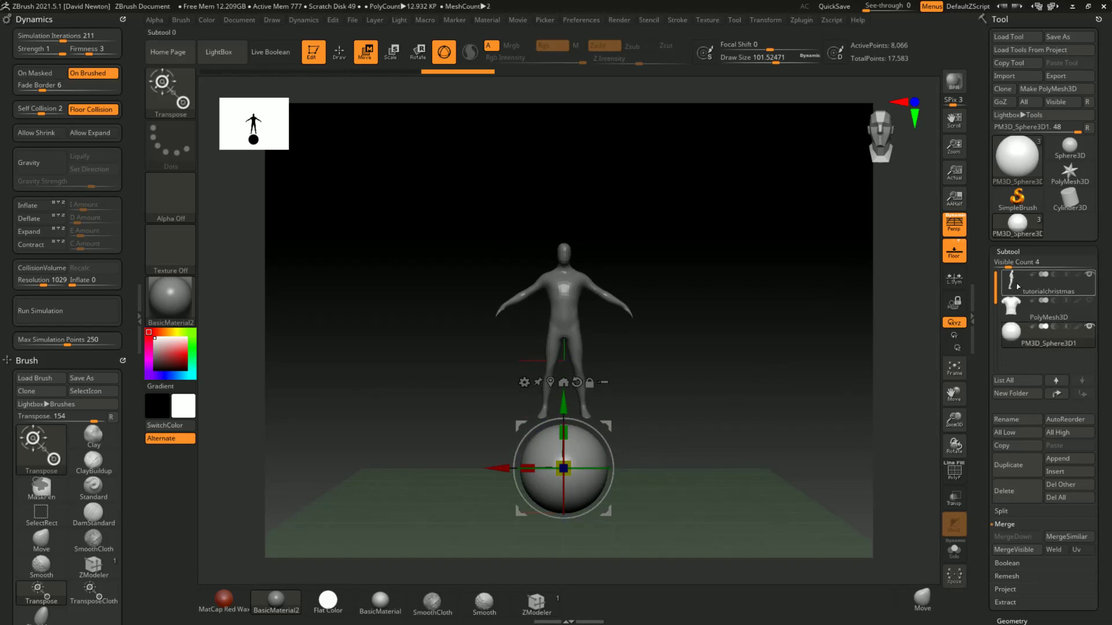
pyautogui.moveTo(1012, 282)
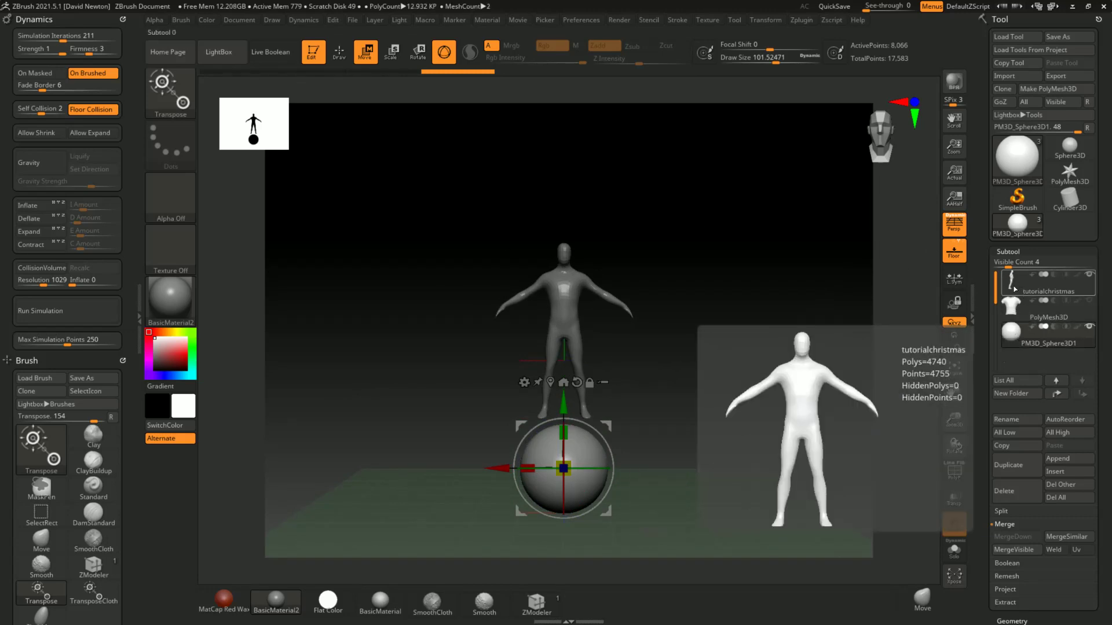
# - On the tutorialchristmas subtool, enable Gravity at 2.8573 with ClothMove and run a simulation
pyautogui.click(1012, 284)
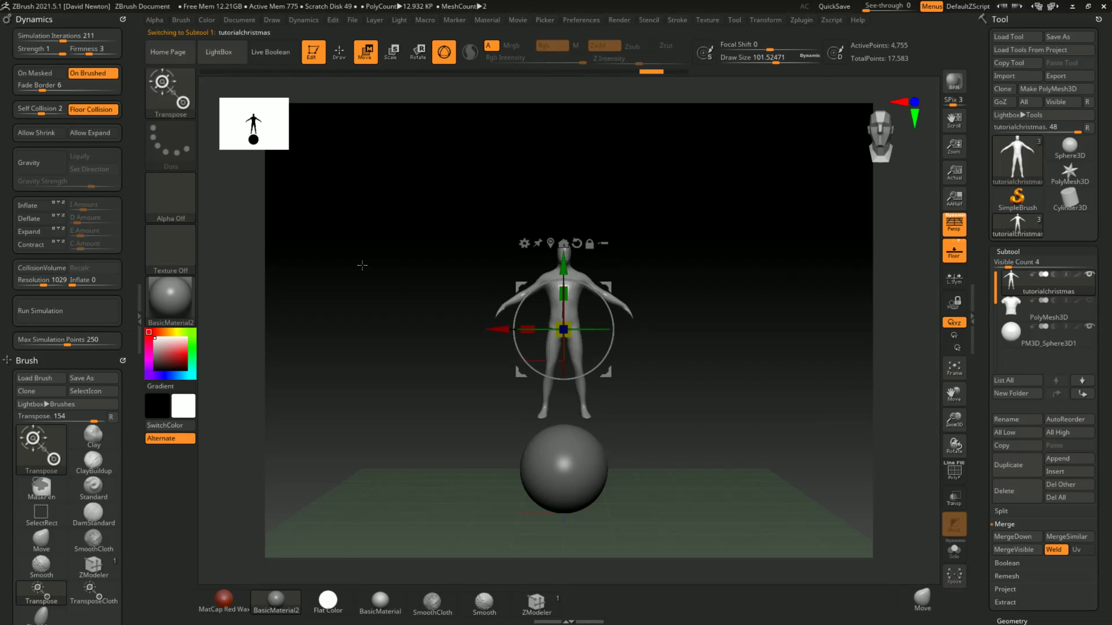
pyautogui.click(53, 168)
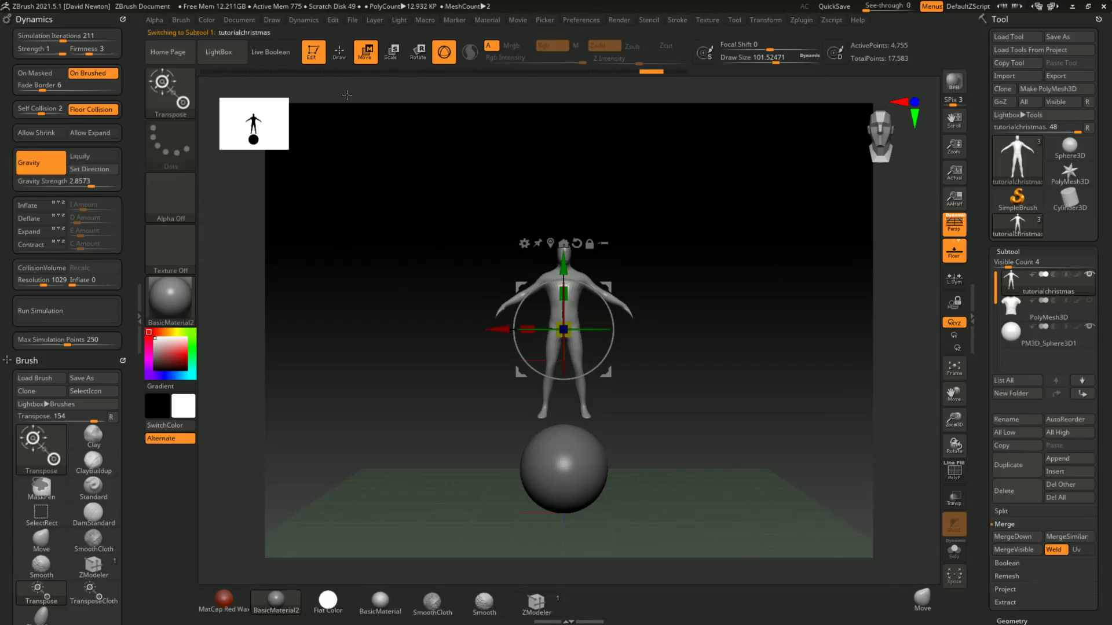
pyautogui.click(342, 54)
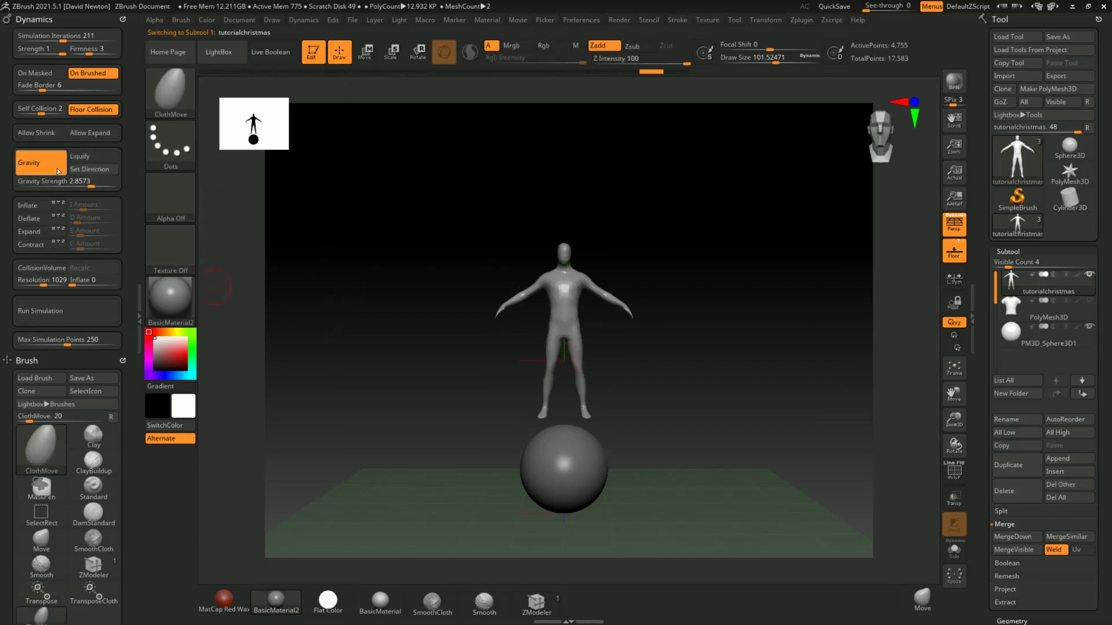
pyautogui.click(28, 183)
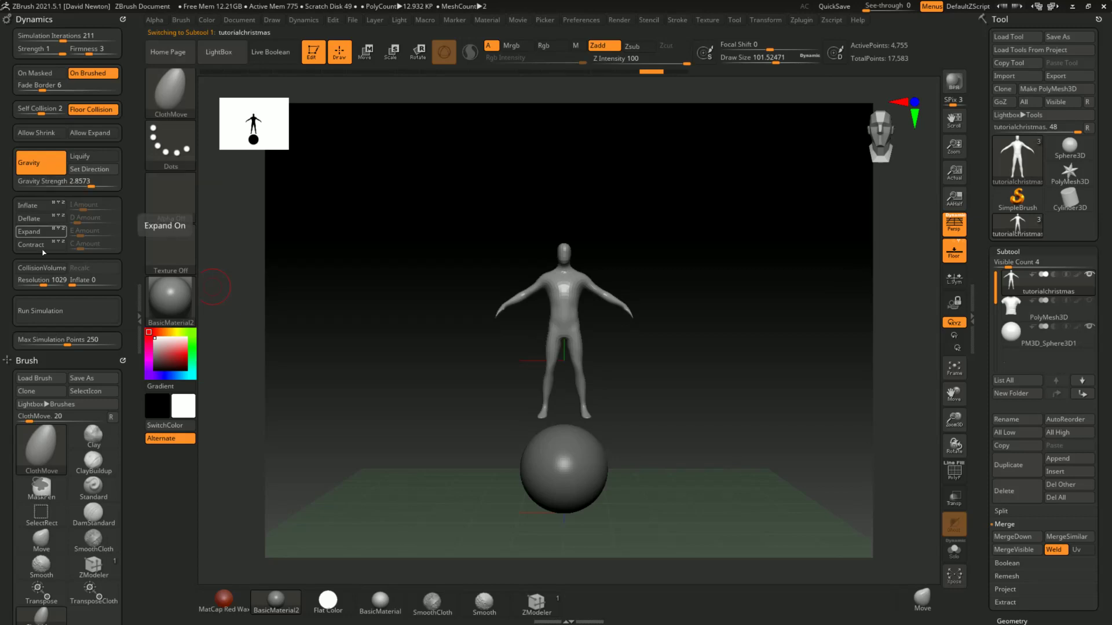
pyautogui.click(61, 316)
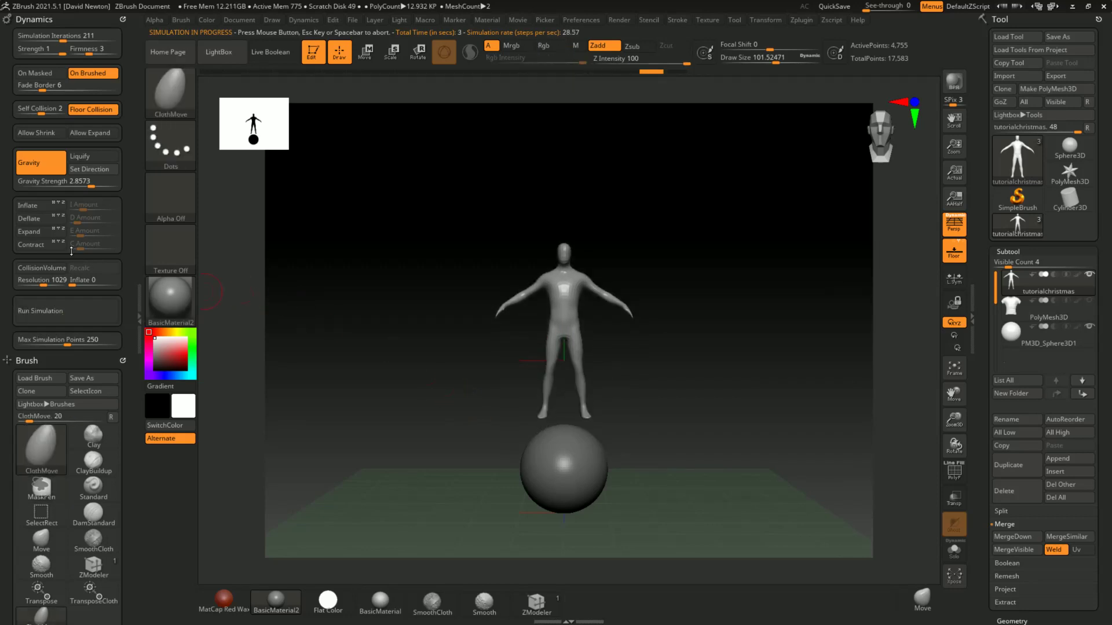
# - Enable Collision Volume, watch a test drape over the sphere, then undo it
pyautogui.click(44, 270)
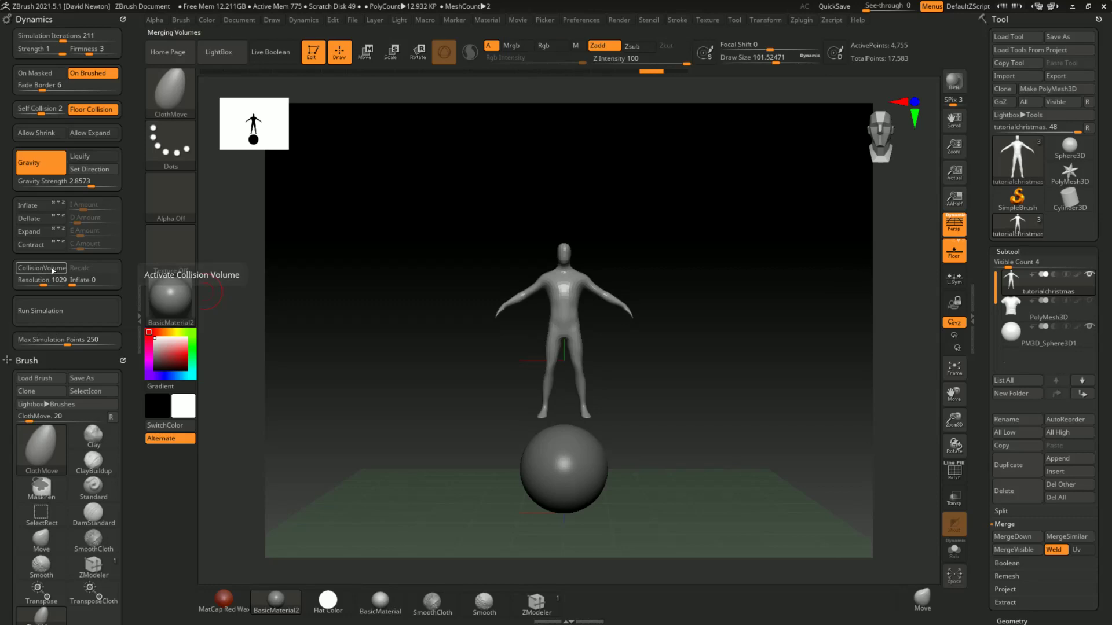
pyautogui.click(60, 320)
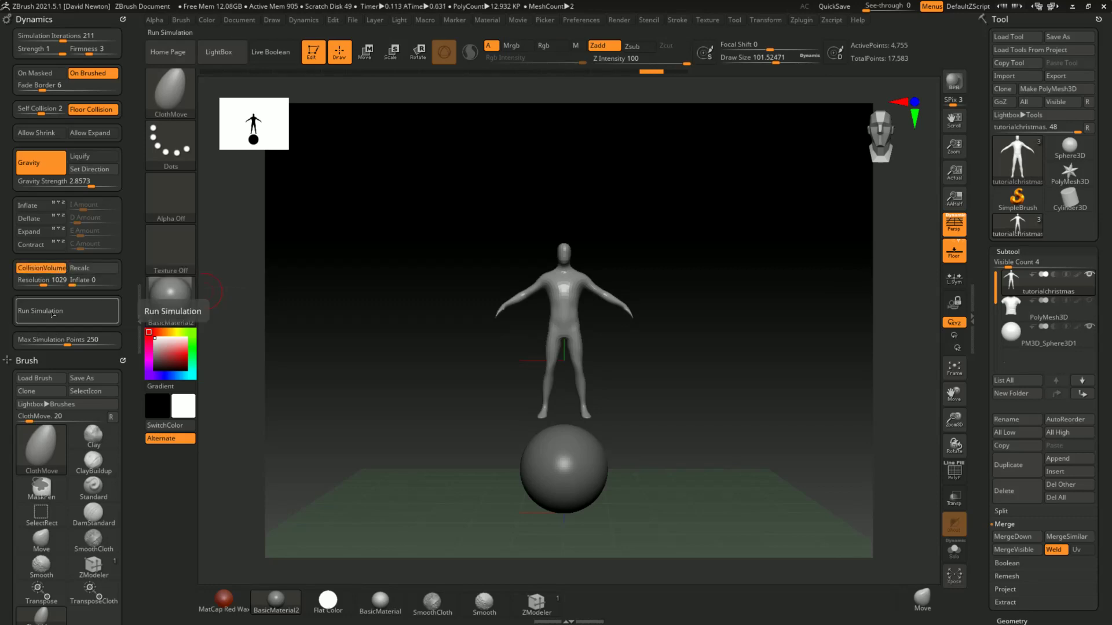
pyautogui.click(52, 312)
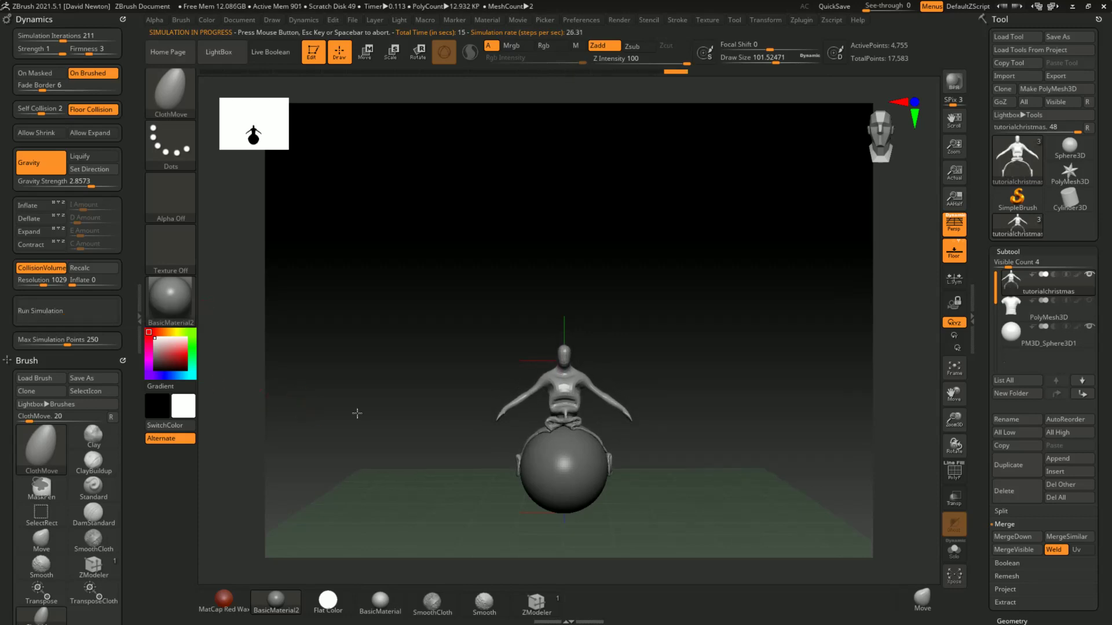
pyautogui.moveTo(359, 414)
pyautogui.mouseDown()
pyautogui.moveTo(389, 408)
pyautogui.moveTo(373, 406)
pyautogui.mouseUp()
pyautogui.hotkey('ctrl', 'z')
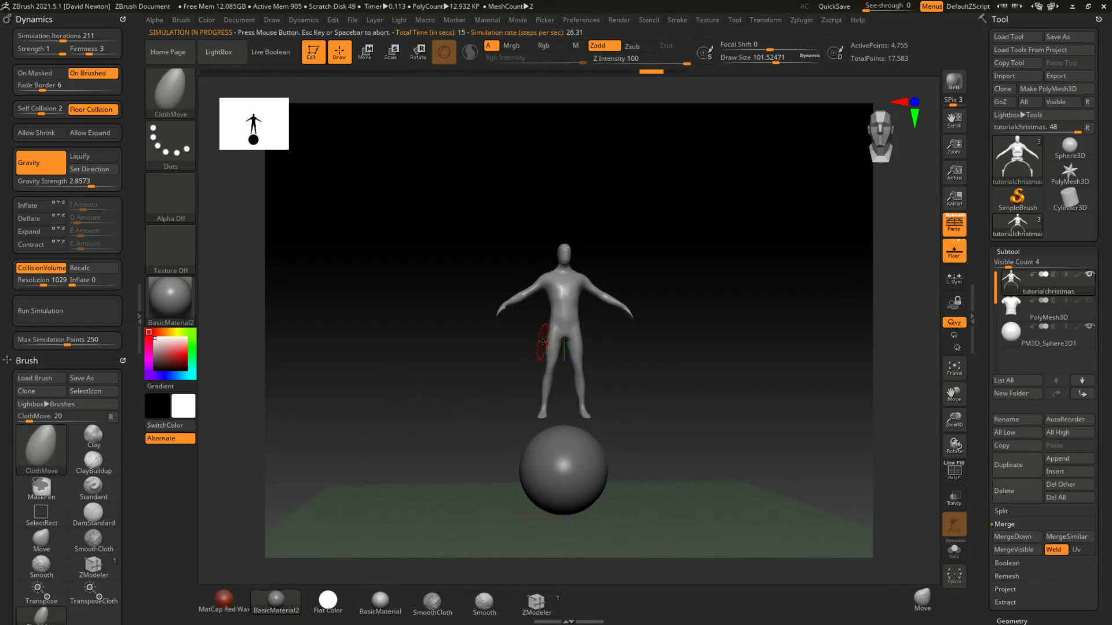
# - Load the TransposeCloth brush, pull the figure down onto the sphere, then undo
pyautogui.press('b')
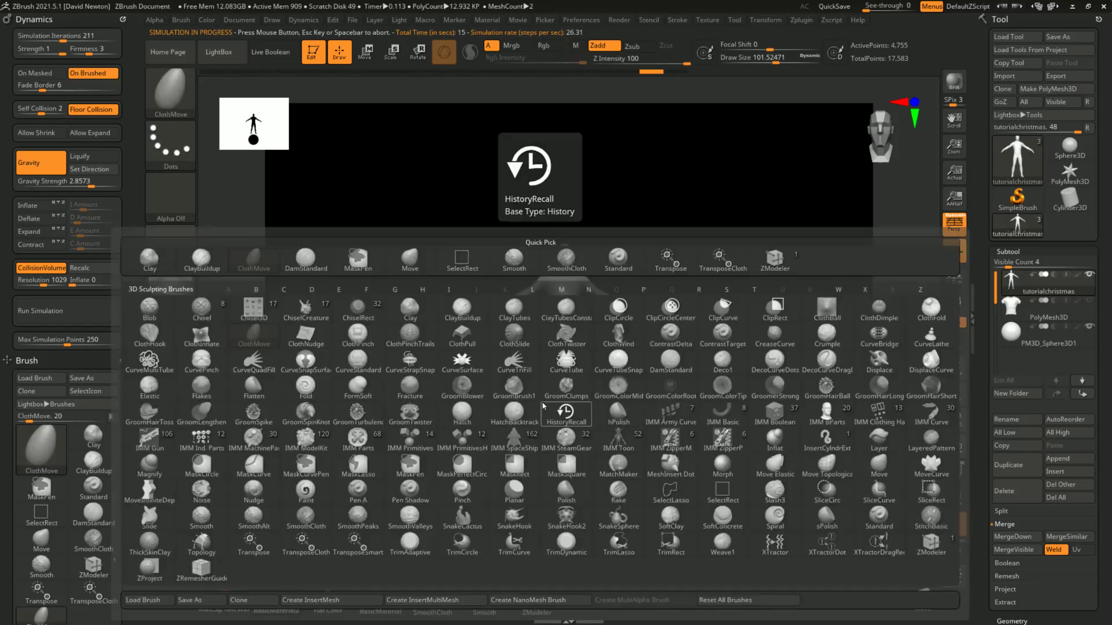
pyautogui.press('t')
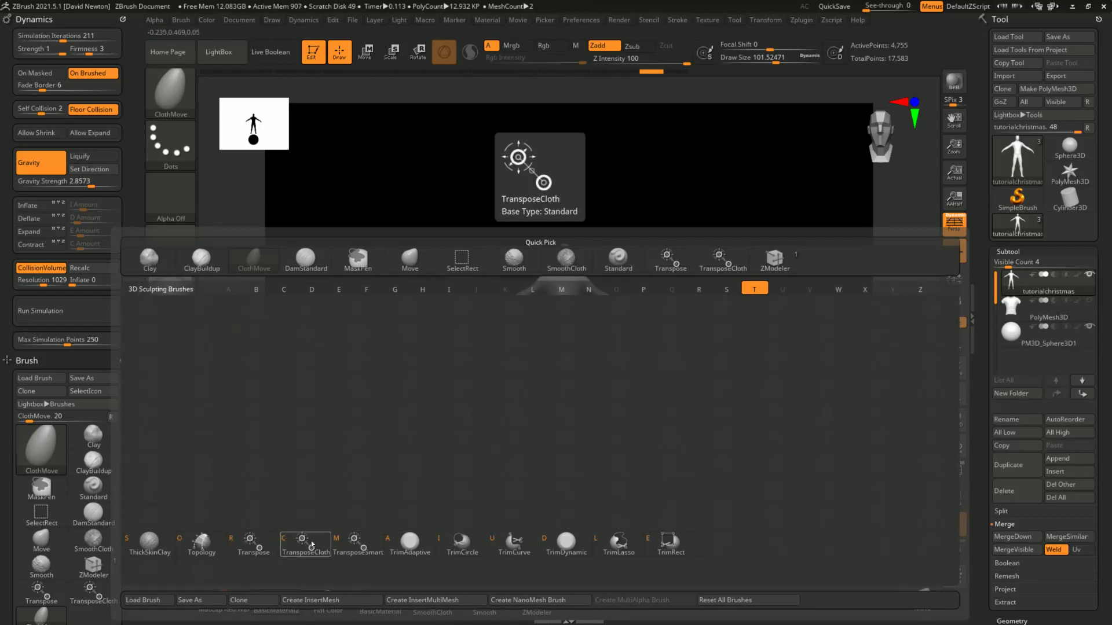
pyautogui.click(311, 544)
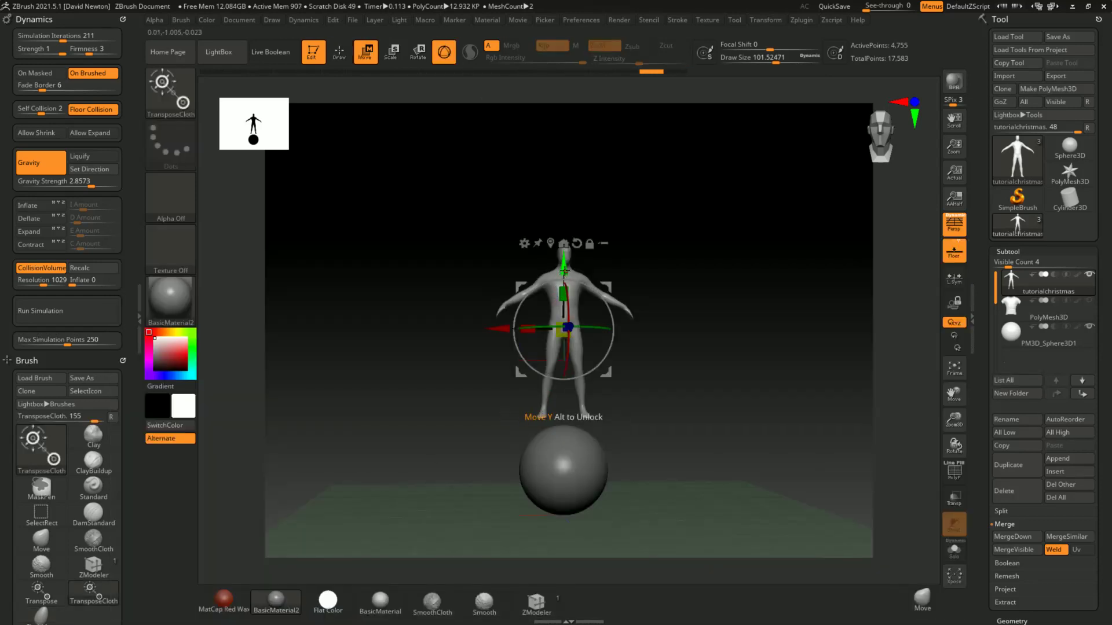
pyautogui.moveTo(564, 267); pyautogui.dragTo(557, 299)
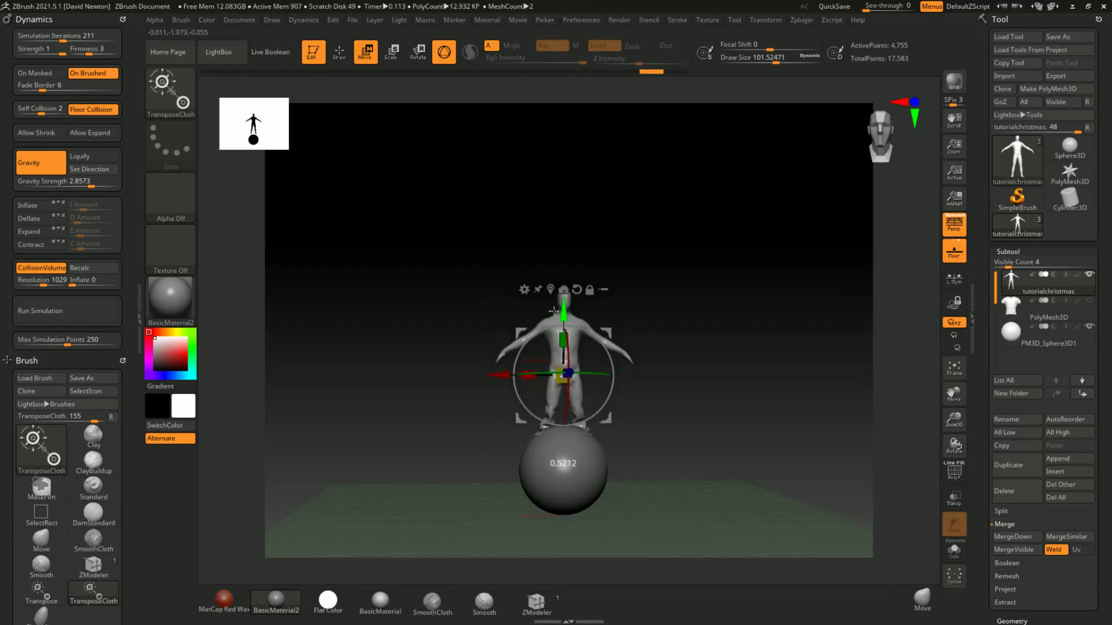
pyautogui.moveTo(556, 298)
pyautogui.mouseDown()
pyautogui.moveTo(562, 415)
pyautogui.moveTo(563, 321)
pyautogui.mouseUp()
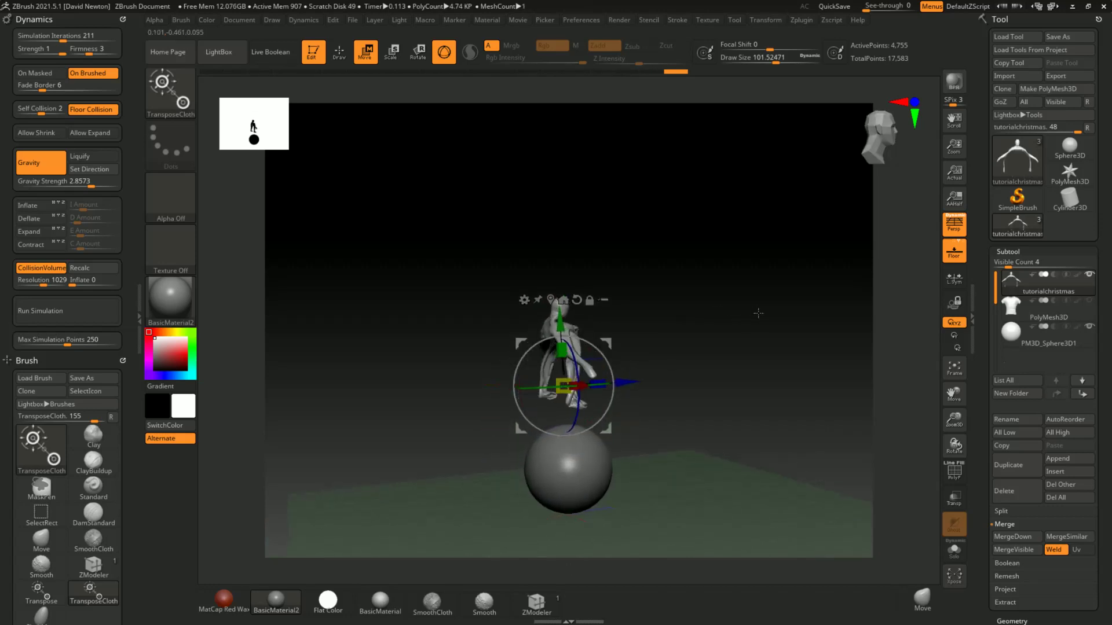
pyautogui.hotkey('ctrl', 'z')
# - With Collision Volume off, test moving the figure down onto the sphere and undo
pyautogui.moveTo(732, 318); pyautogui.dragTo(693, 319)
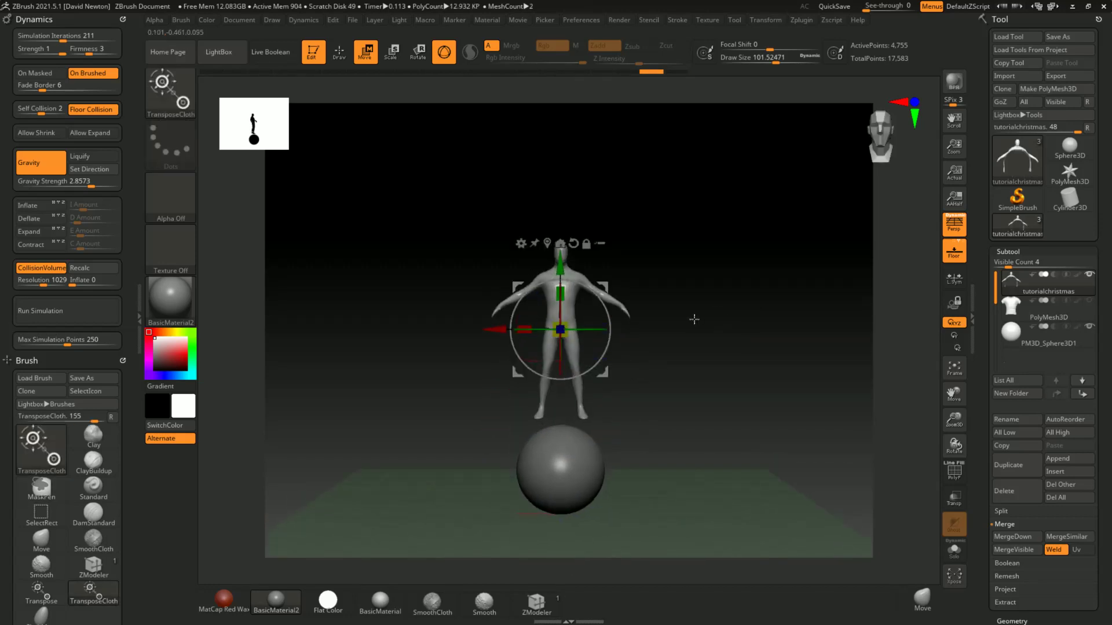
pyautogui.click(42, 268)
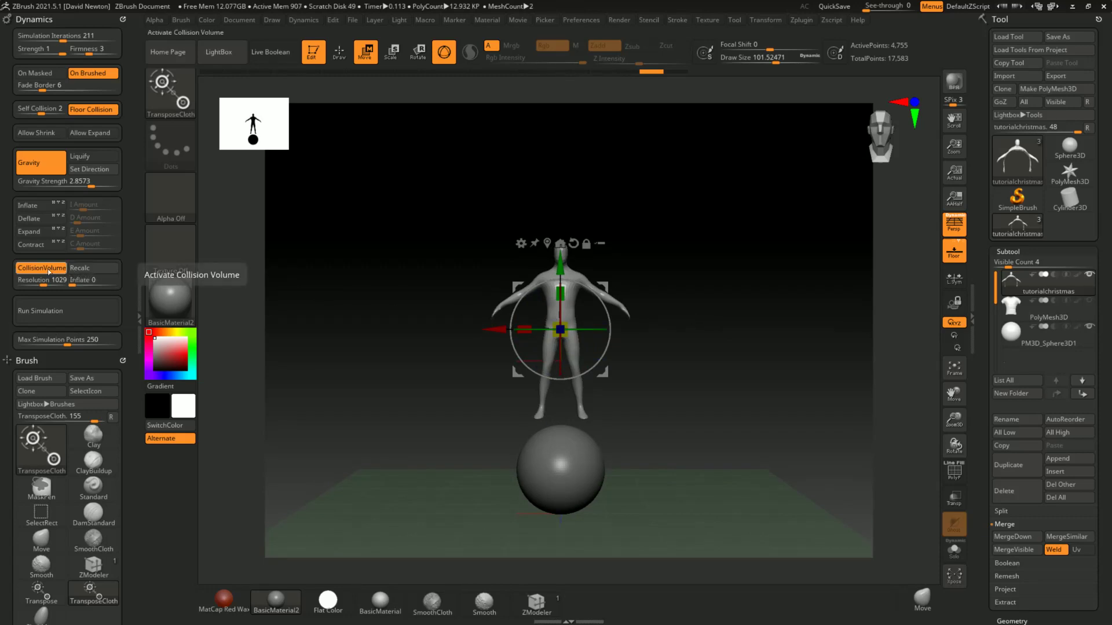
pyautogui.moveTo(564, 262); pyautogui.dragTo(564, 327)
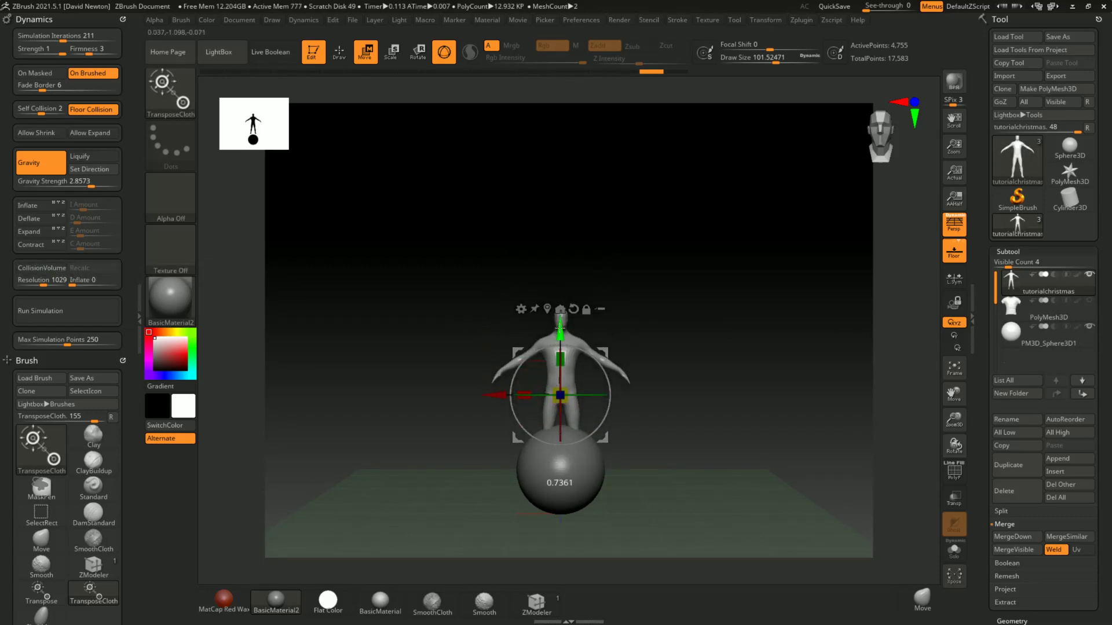
pyautogui.hotkey('ctrl', 'z')
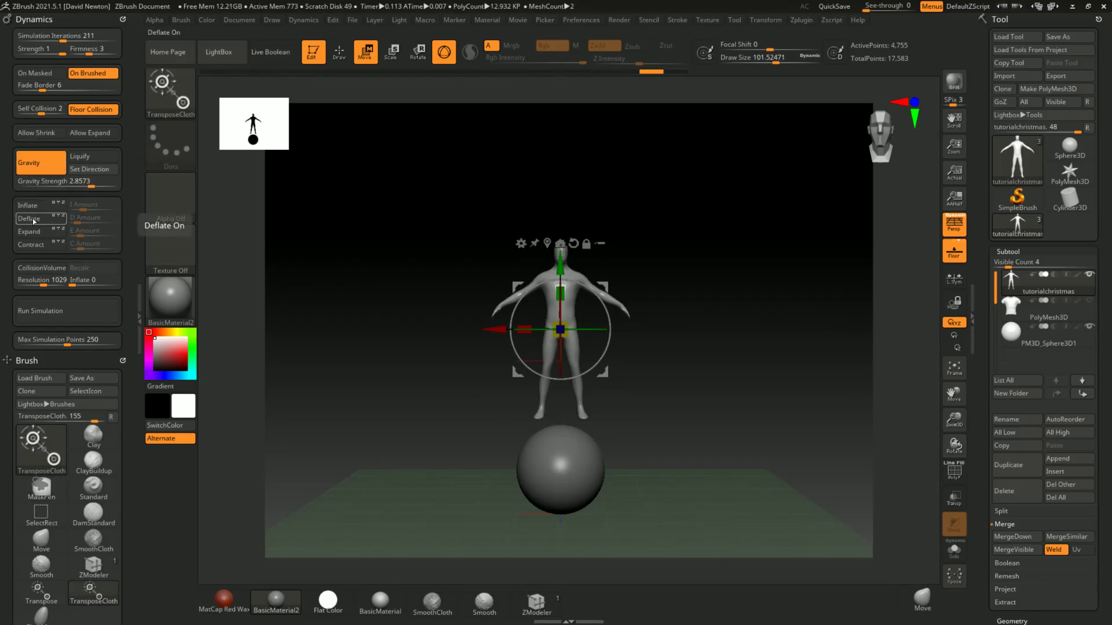
# - Toggle Contract on and off, test a wrinkled deformation, then undo it
pyautogui.click(33, 245)
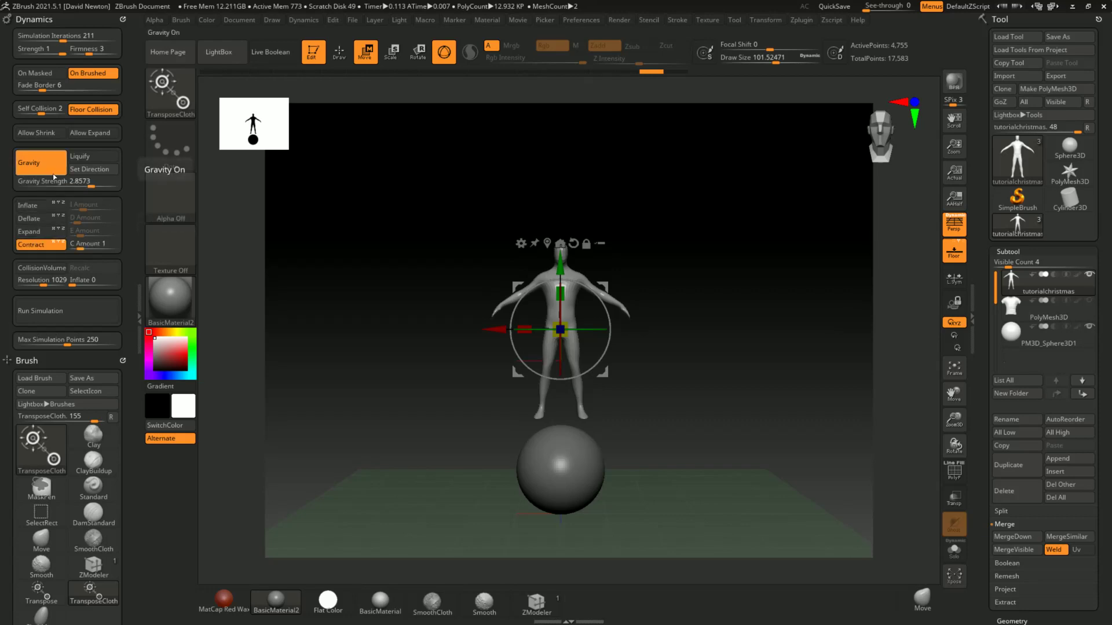
pyautogui.click(41, 245)
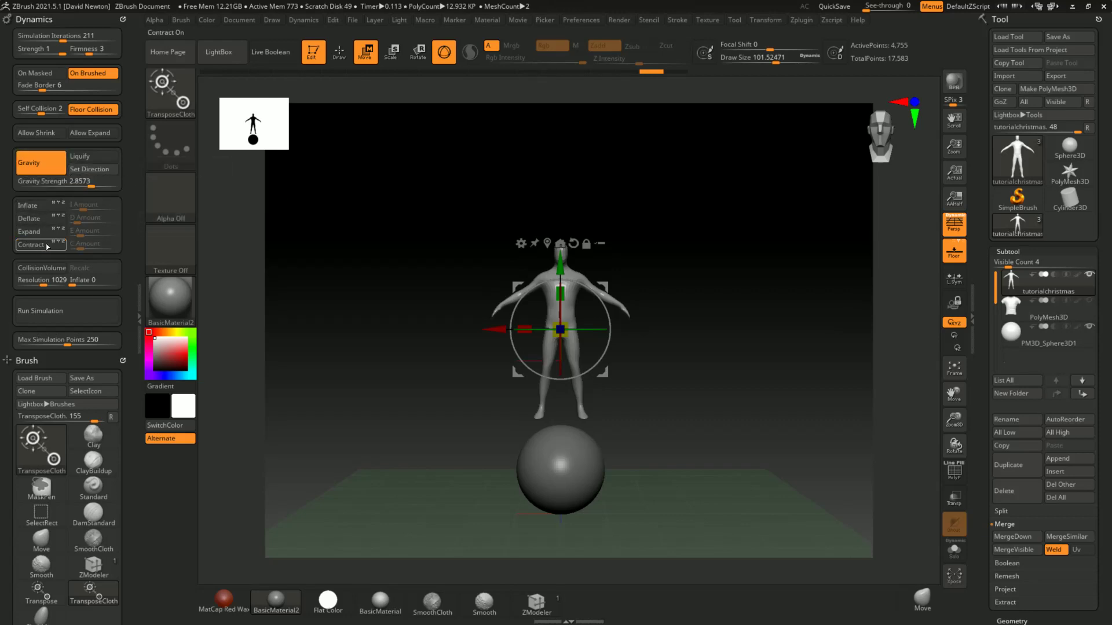
pyautogui.moveTo(560, 294)
pyautogui.mouseDown()
pyautogui.moveTo(553, 325)
pyautogui.moveTo(528, 305)
pyautogui.moveTo(548, 319)
pyautogui.mouseUp()
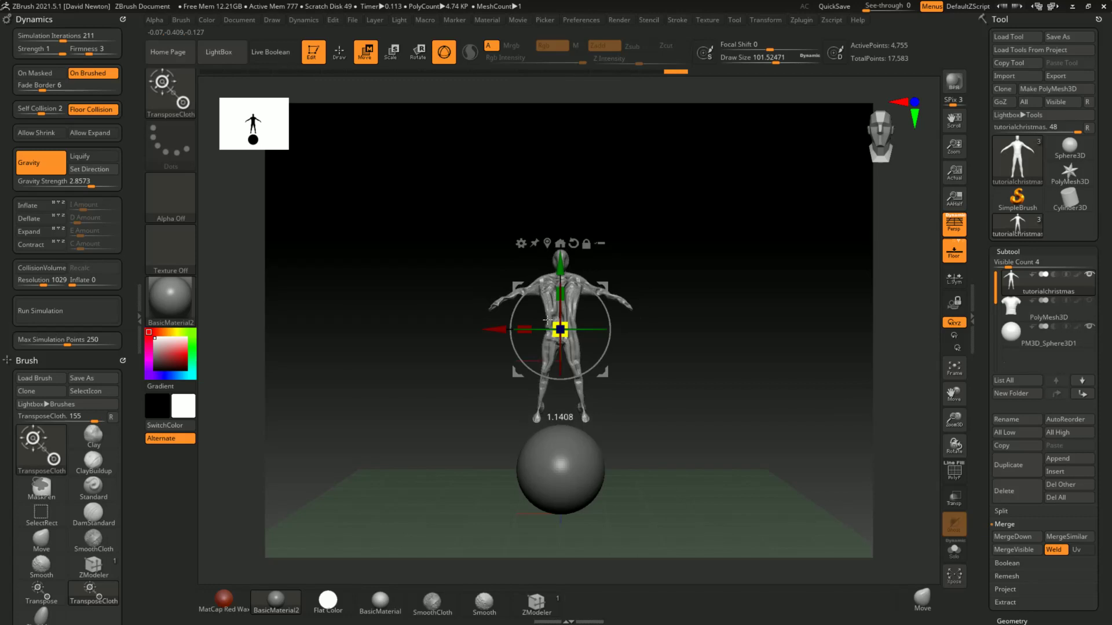
pyautogui.moveTo(661, 328); pyautogui.dragTo(711, 330)
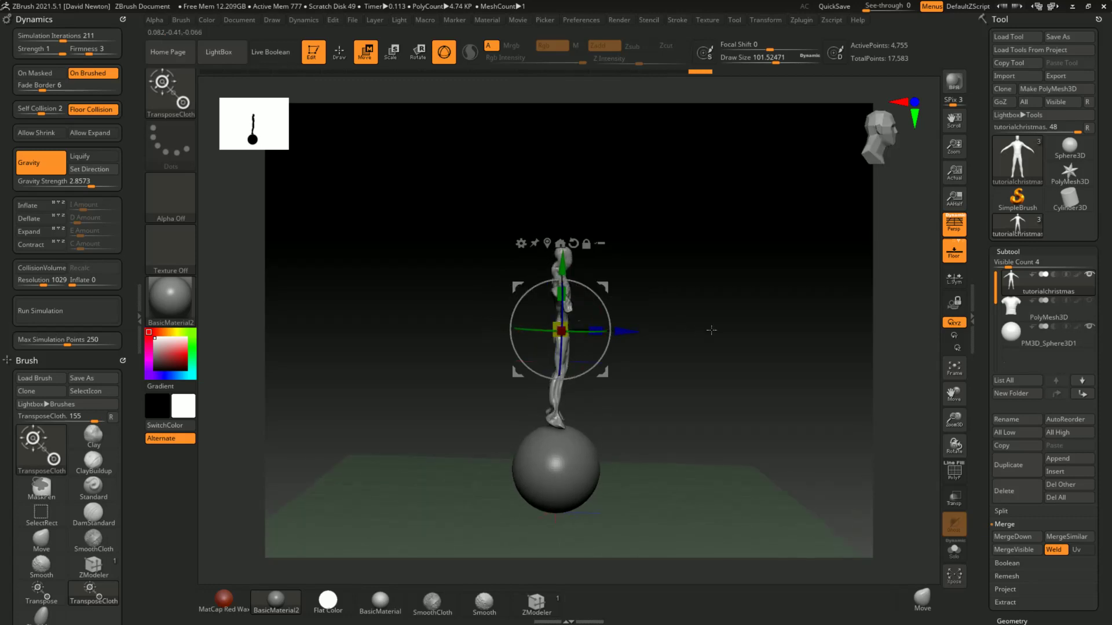
pyautogui.hotkey('ctrl', 'z')
# - Test a side stretch, then undo back to the front-facing T-pose
pyautogui.click(599, 334)
pyautogui.moveTo(599, 334); pyautogui.dragTo(630, 330)
pyautogui.hotkey('ctrl', 'z')
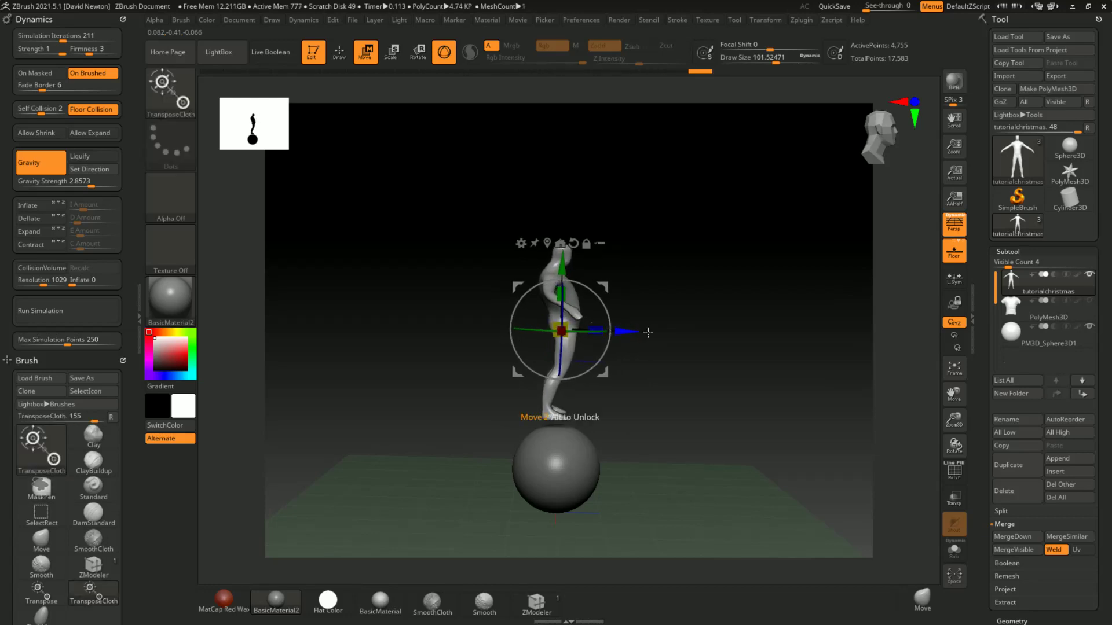
pyautogui.hotkey('ctrl', 'z')
pyautogui.hotkey('ctrl', 'z')
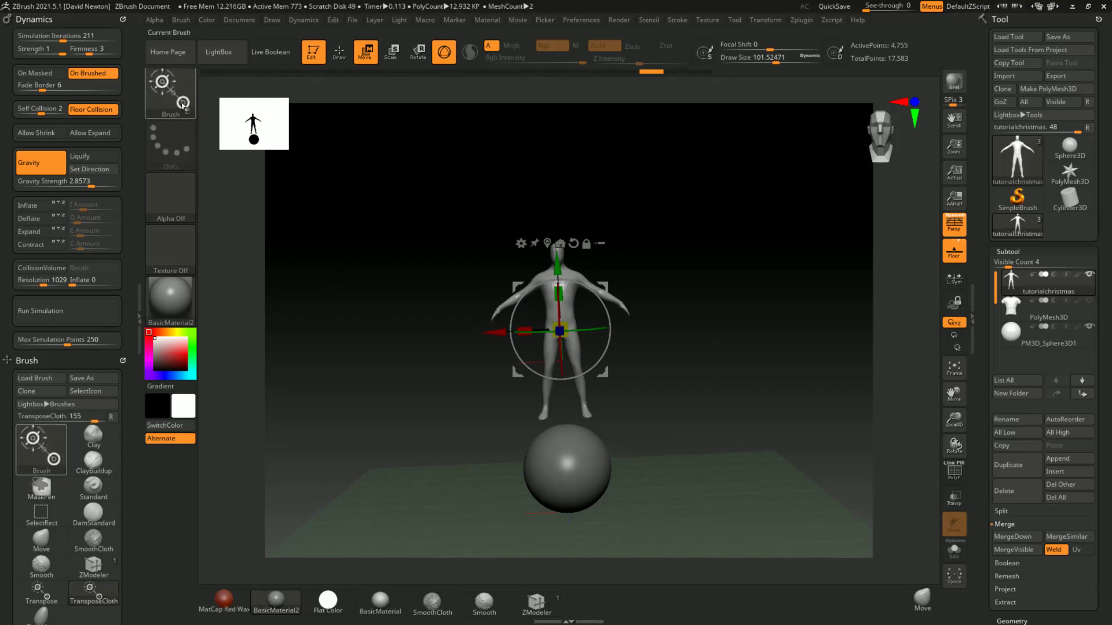
pyautogui.moveTo(437, 347); pyautogui.dragTo(438, 398)
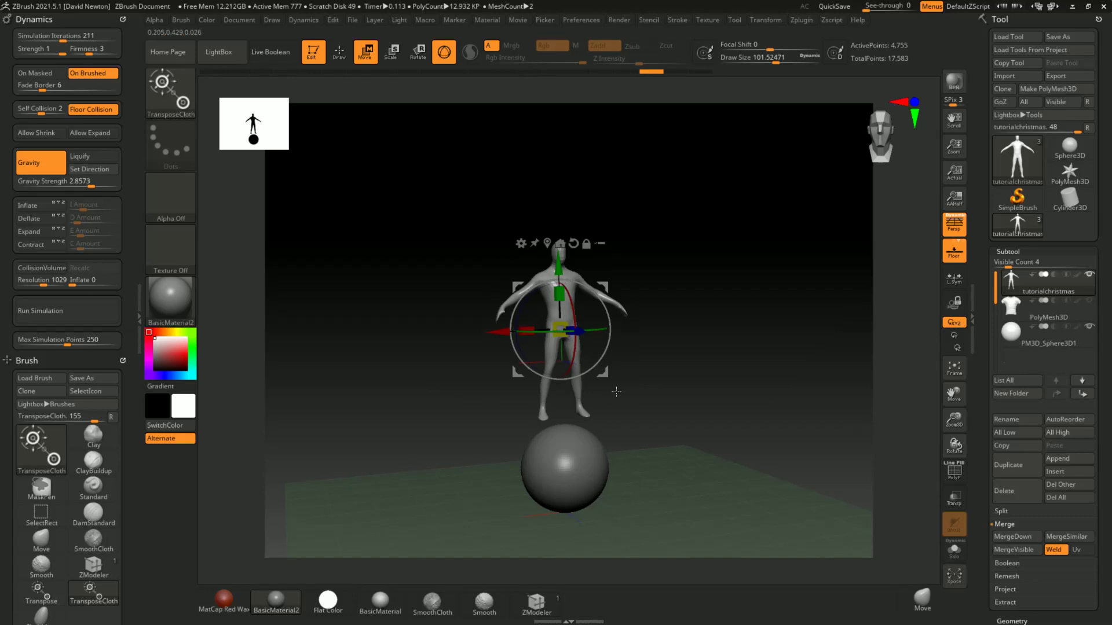
# - Load ClothMove, test strokes on the figure's hip and chest, then undo them
pyautogui.press('b')
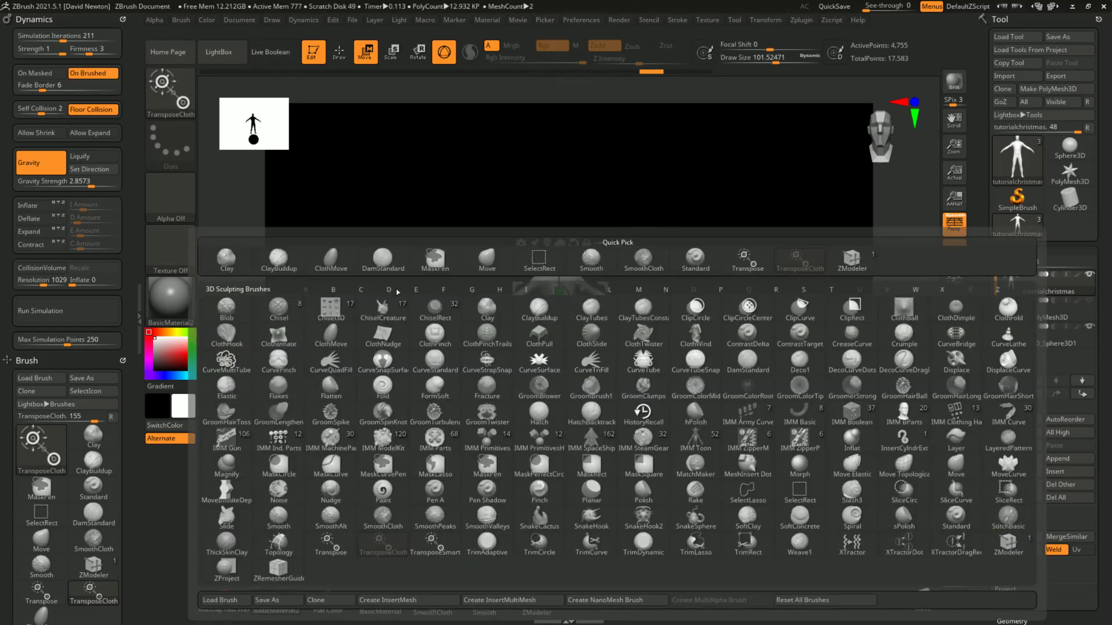
pyautogui.click(362, 290)
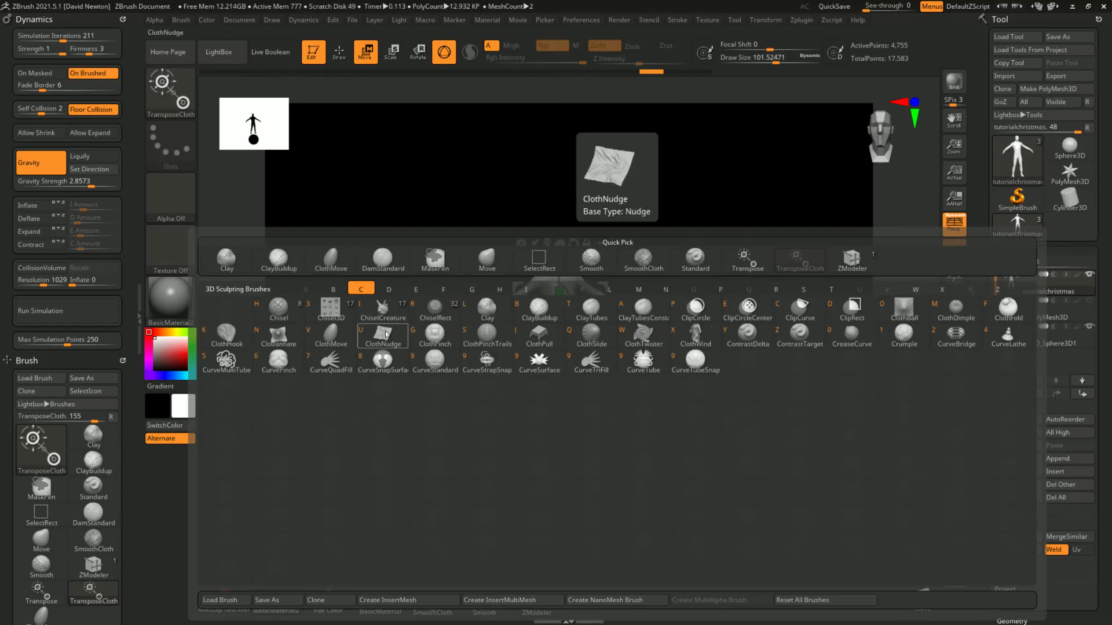
pyautogui.click(332, 333)
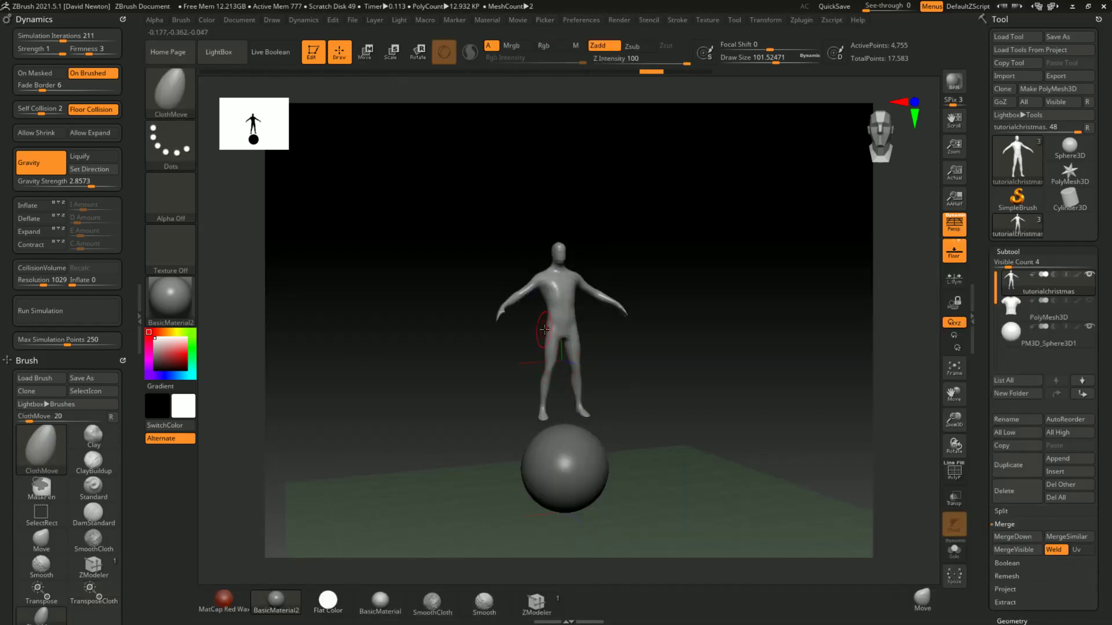
pyautogui.moveTo(545, 329); pyautogui.dragTo(544, 342)
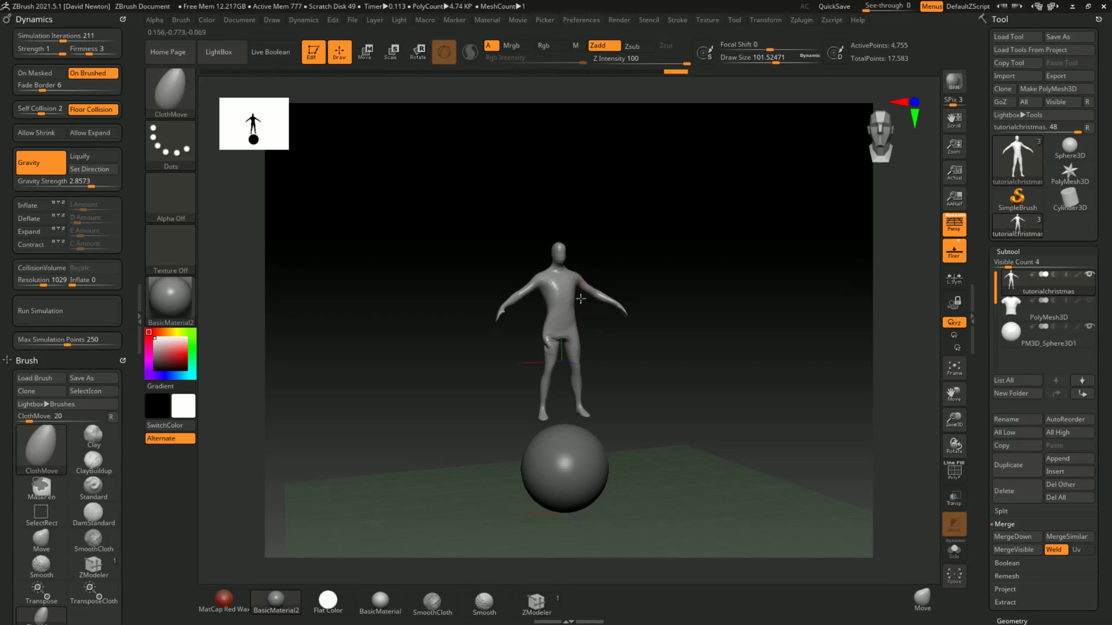
pyautogui.moveTo(569, 291)
pyautogui.mouseDown()
pyautogui.moveTo(590, 316)
pyautogui.moveTo(596, 364)
pyautogui.mouseUp()
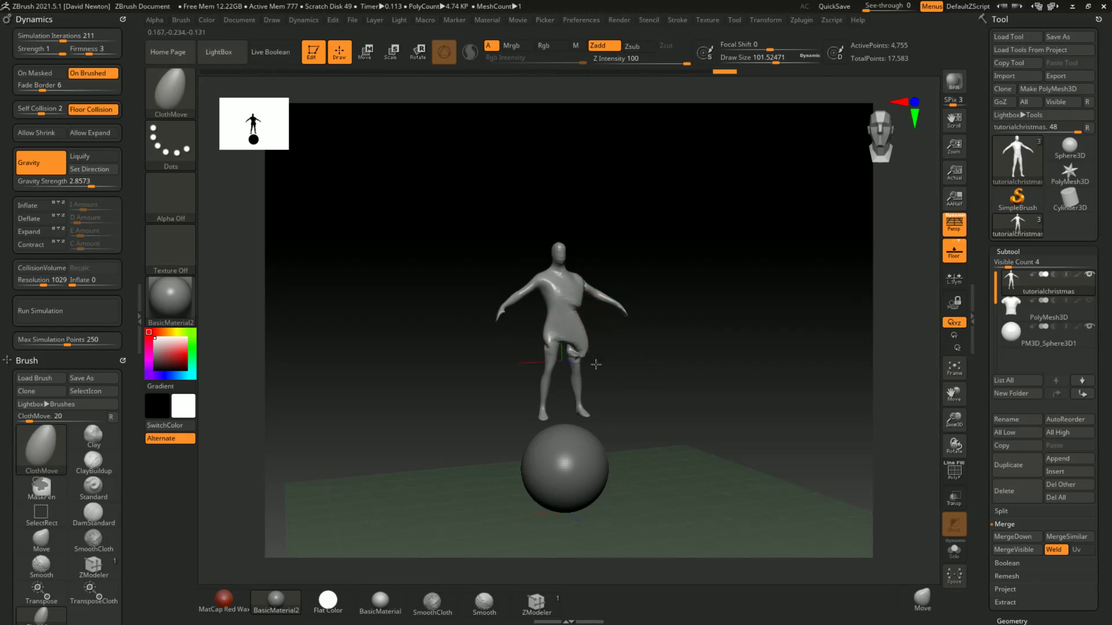
pyautogui.hotkey('ctrl', 'z')
pyautogui.hotkey('ctrl', 'z')
pyautogui.hotkey('ctrl', 'z')
pyautogui.hotkey('ctrl', 'z')
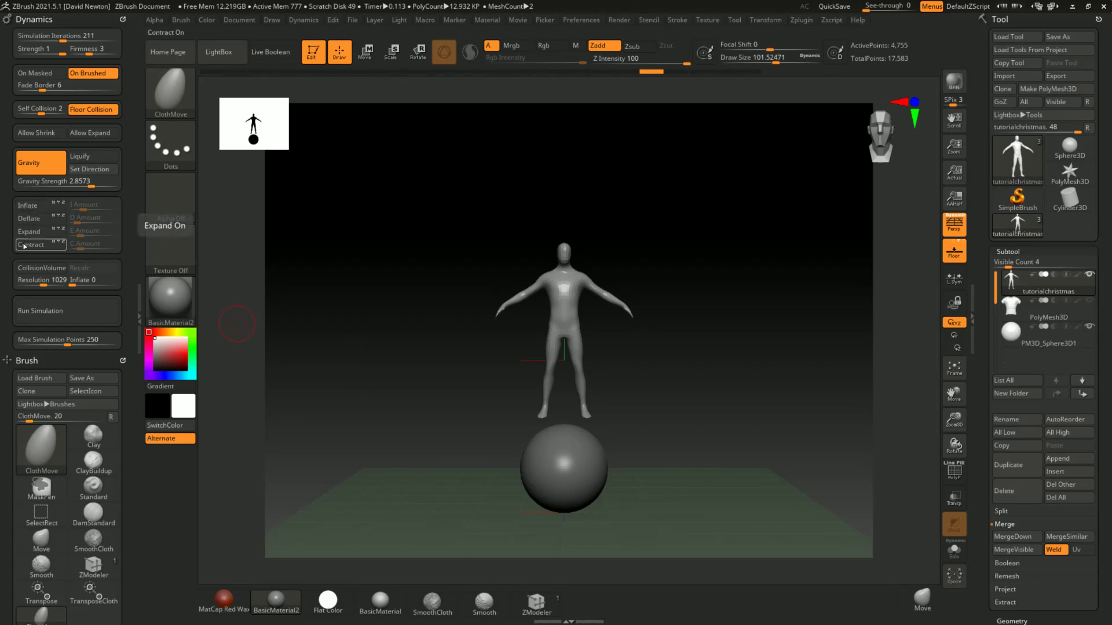
pyautogui.moveTo(415, 322)
pyautogui.mouseDown()
pyautogui.moveTo(440, 314)
pyautogui.moveTo(344, 307)
pyautogui.mouseUp()
# - Enable Liquify, run a test simulation, and undo the result
pyautogui.click(80, 156)
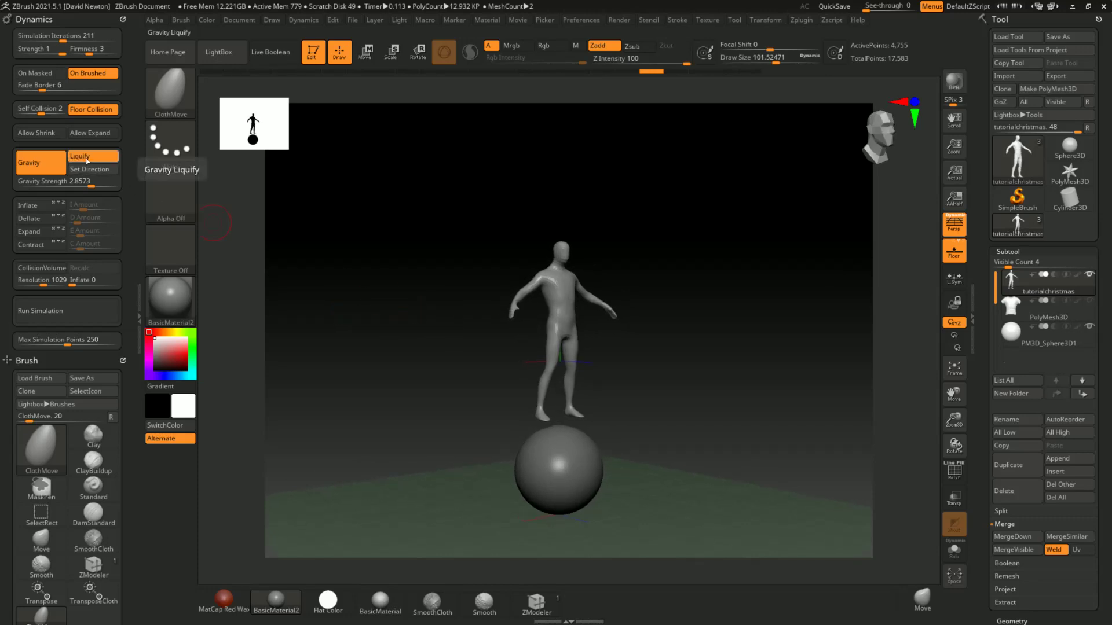
pyautogui.click(57, 315)
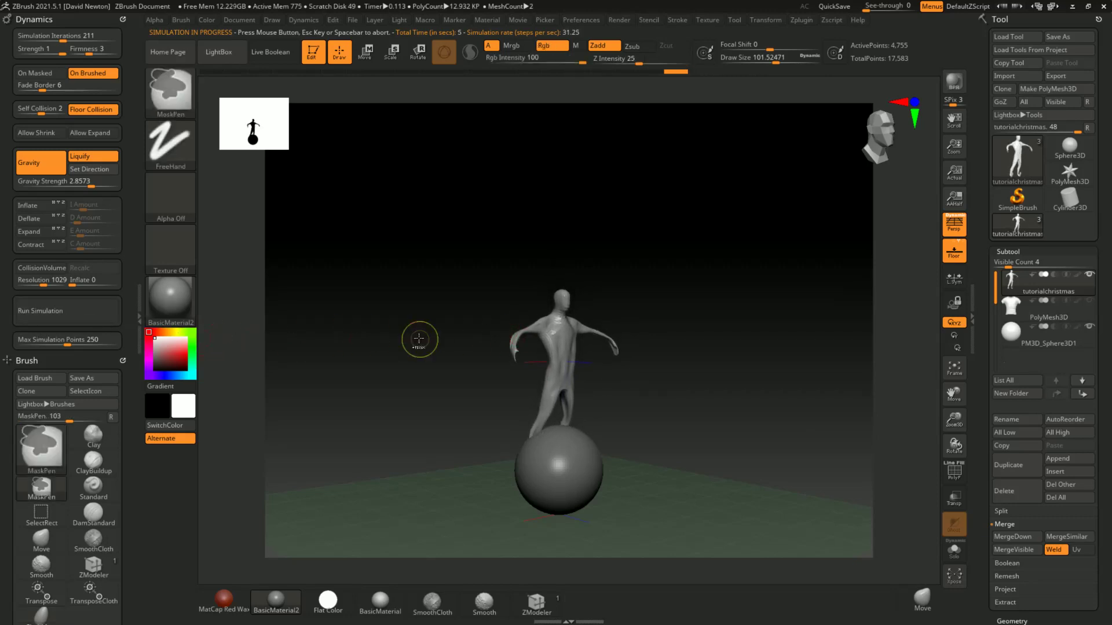
pyautogui.hotkey('ctrl', 'z')
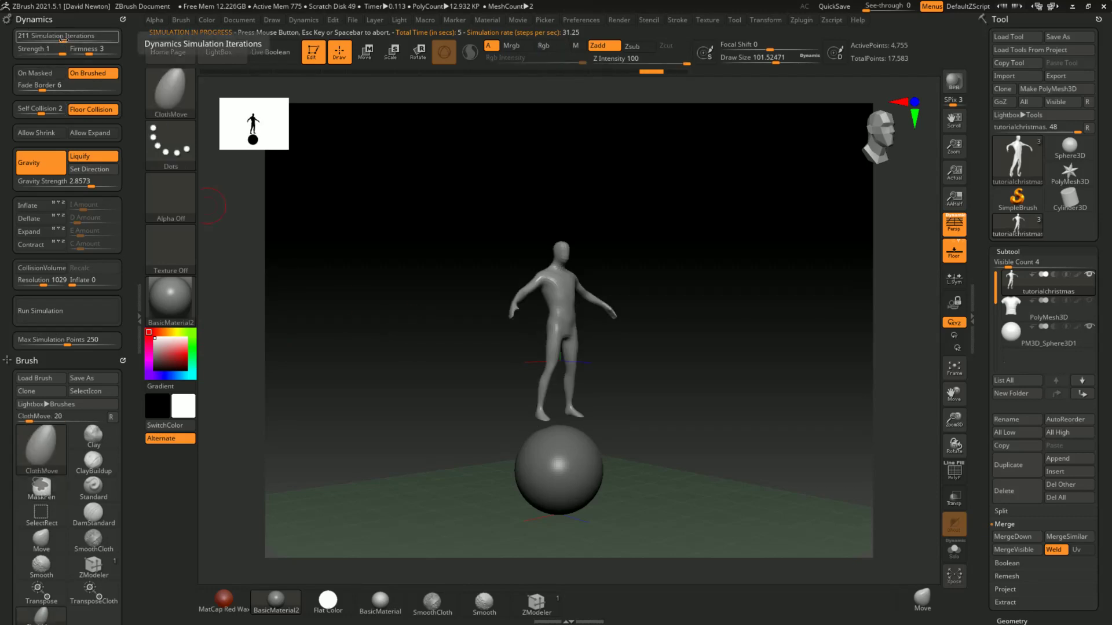
# - Set 437 simulation iterations and gravity strength 1.72136, rerun the simulation, then undo
pyautogui.moveTo(66, 40); pyautogui.dragTo(73, 38)
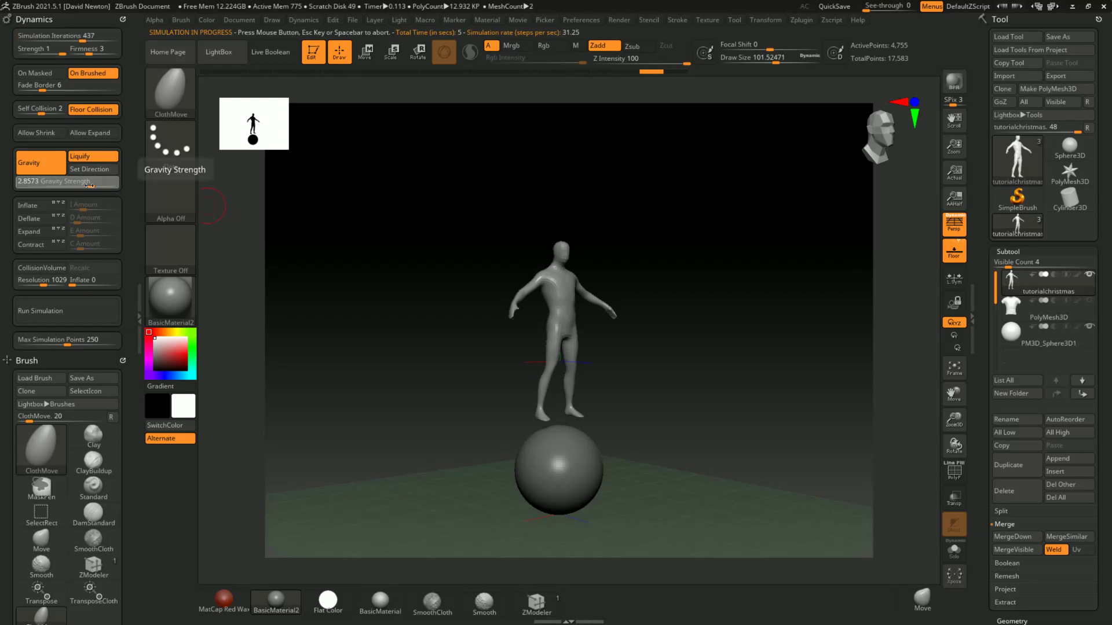
pyautogui.moveTo(90, 185); pyautogui.dragTo(88, 185)
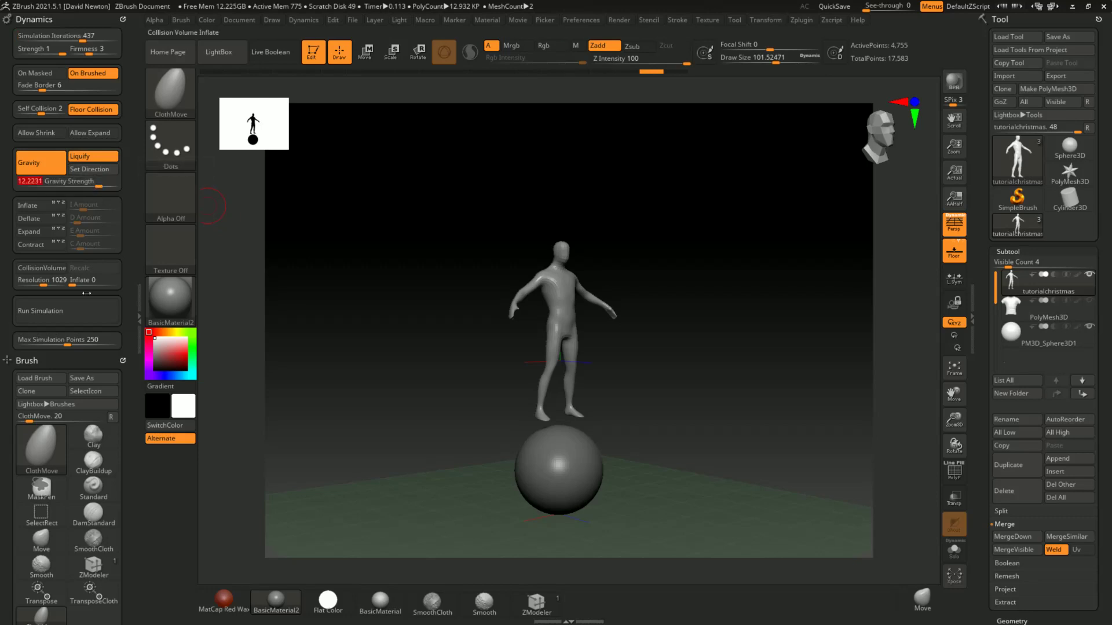
pyautogui.click(73, 311)
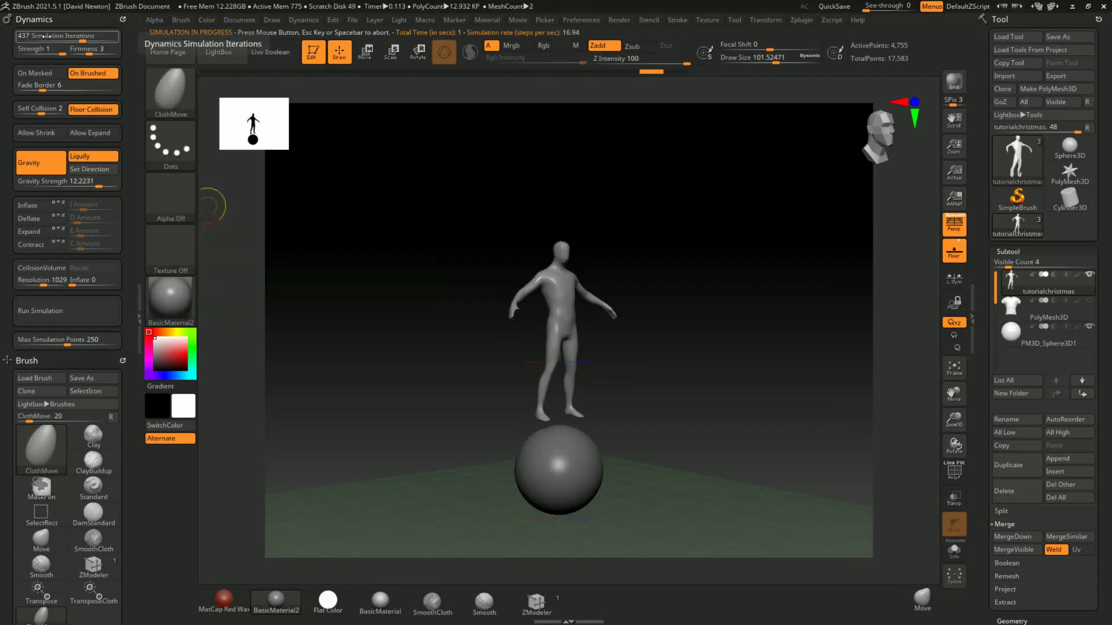
pyautogui.moveTo(99, 184); pyautogui.dragTo(130, 181)
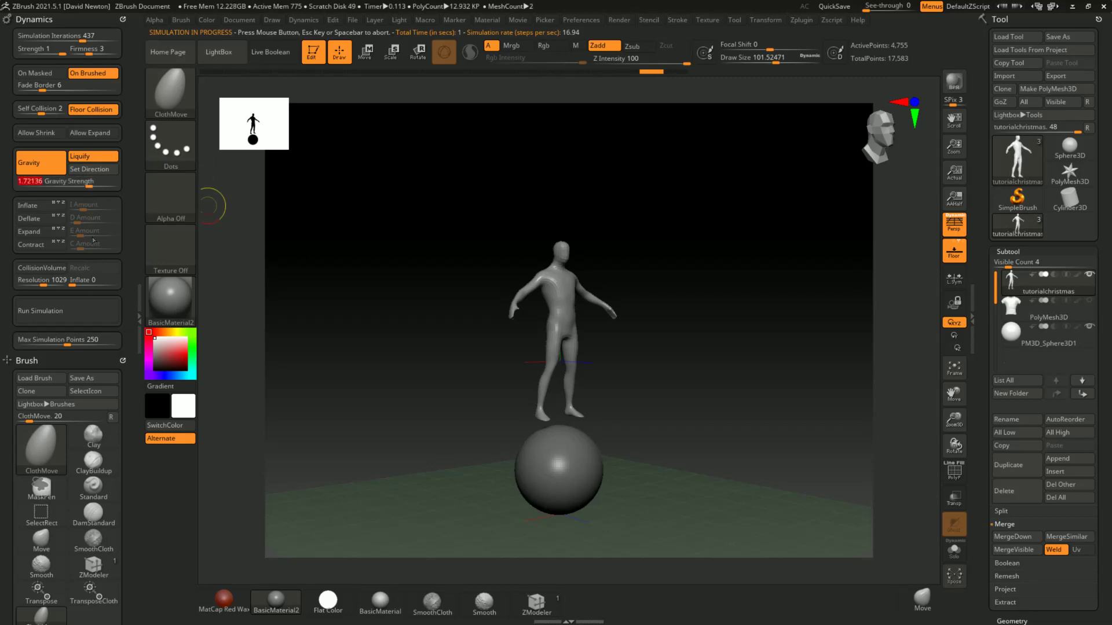
pyautogui.click(66, 315)
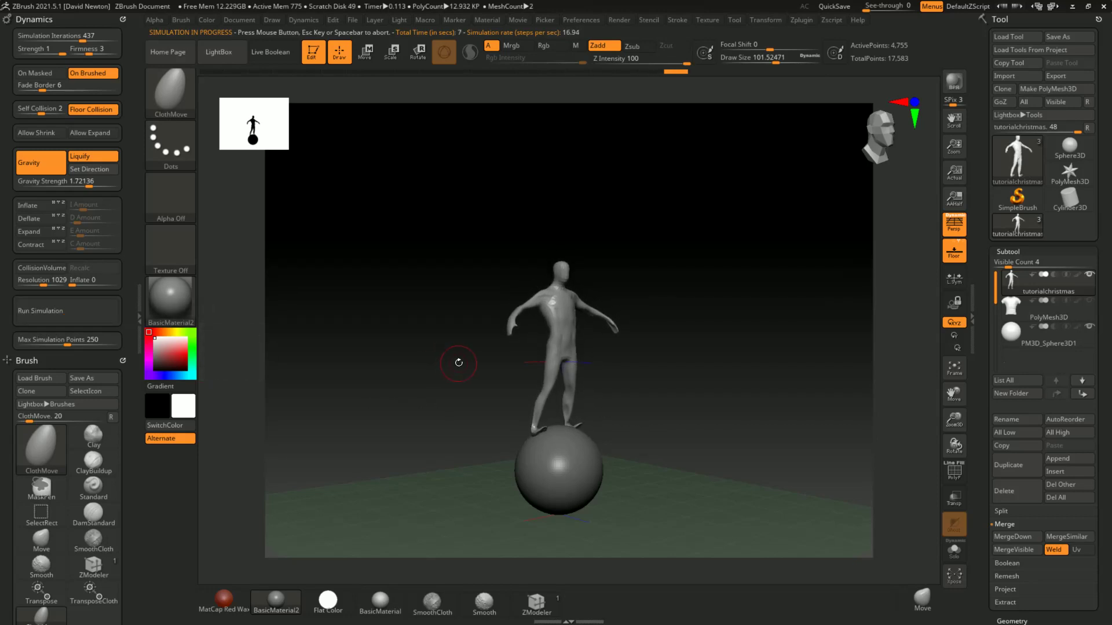
pyautogui.hotkey('ctrl', 'z')
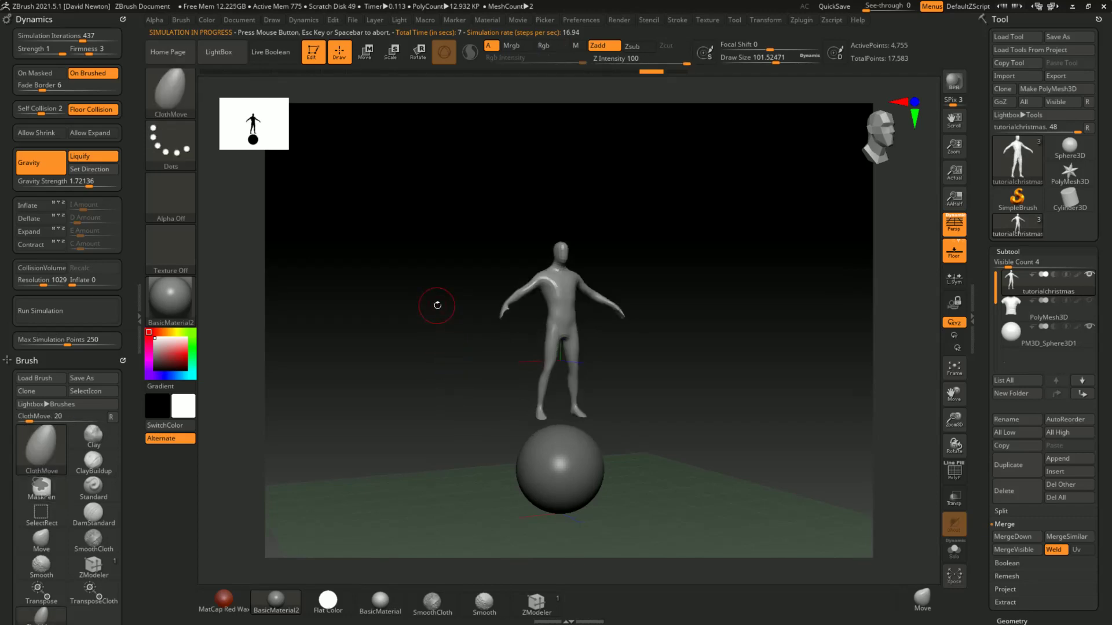
pyautogui.moveTo(711, 343)
pyautogui.mouseDown()
pyautogui.moveTo(660, 350)
pyautogui.moveTo(732, 325)
pyautogui.moveTo(675, 348)
pyautogui.moveTo(700, 351)
pyautogui.mouseUp()
pyautogui.moveTo(1108, 526); pyautogui.dragTo(1088, 444)
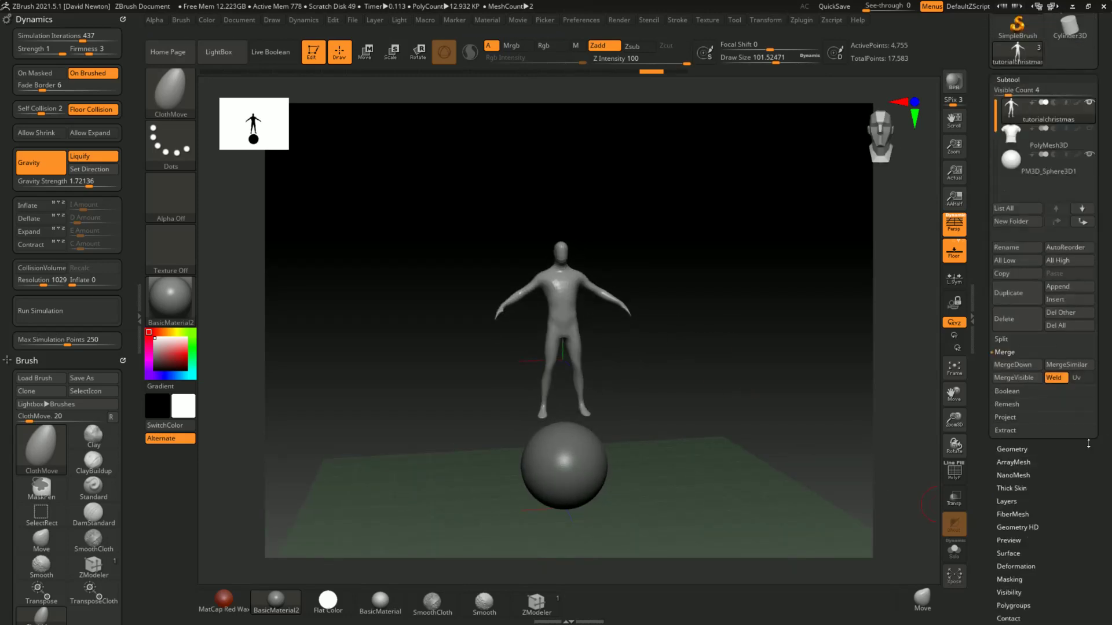
# - Turn on Geometry > Dynamic Subdiv with 0.00279 thickness, and enable Inflate
pyautogui.click(1013, 450)
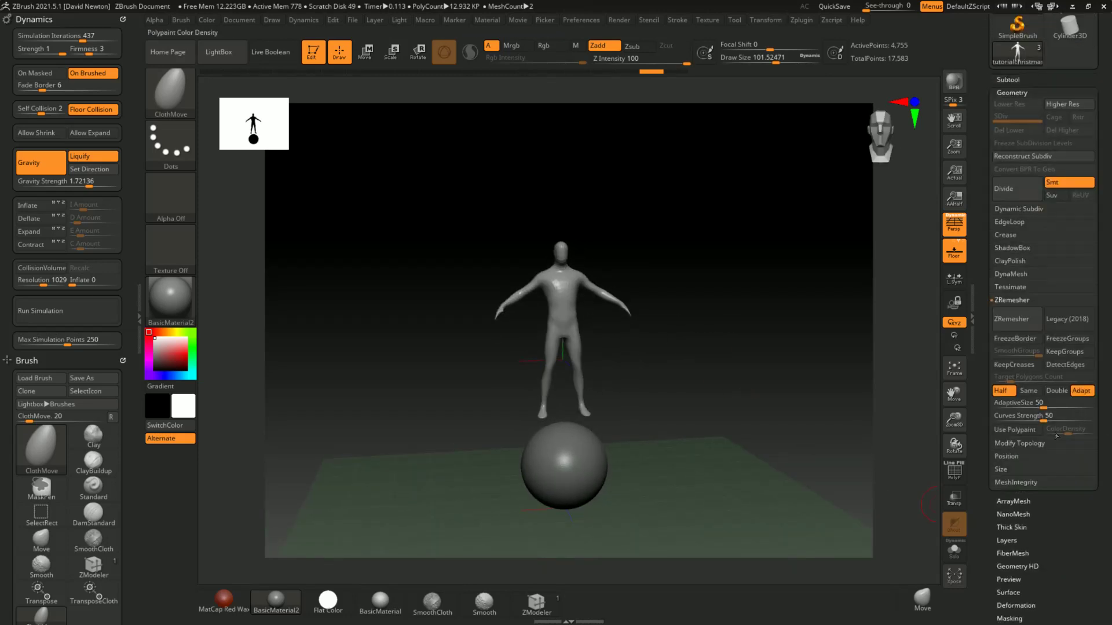
pyautogui.click(1008, 211)
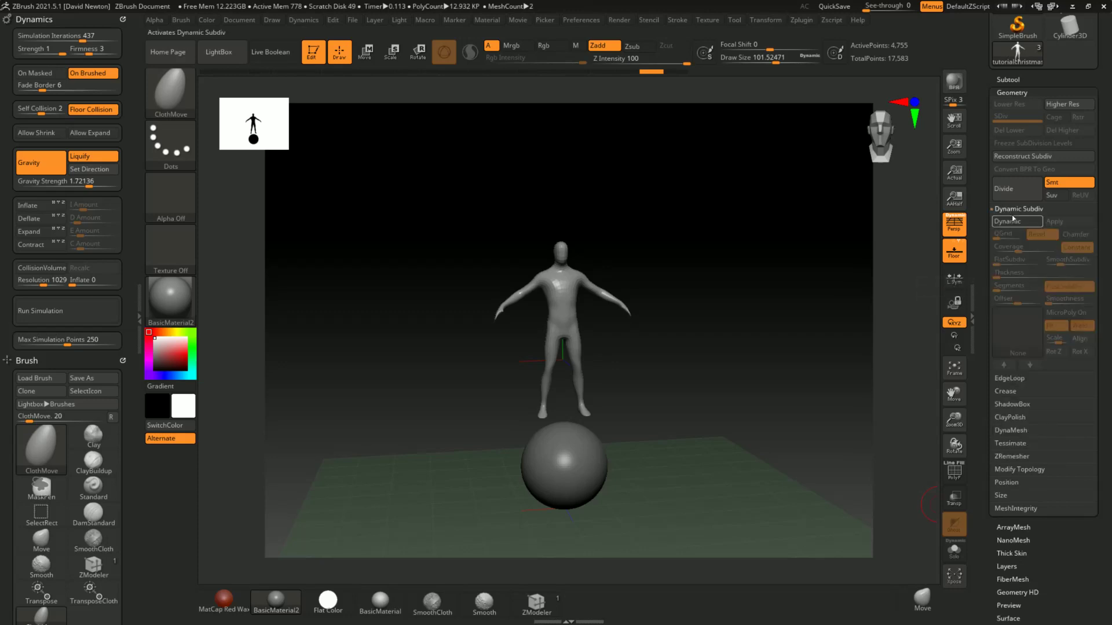
pyautogui.click(1014, 223)
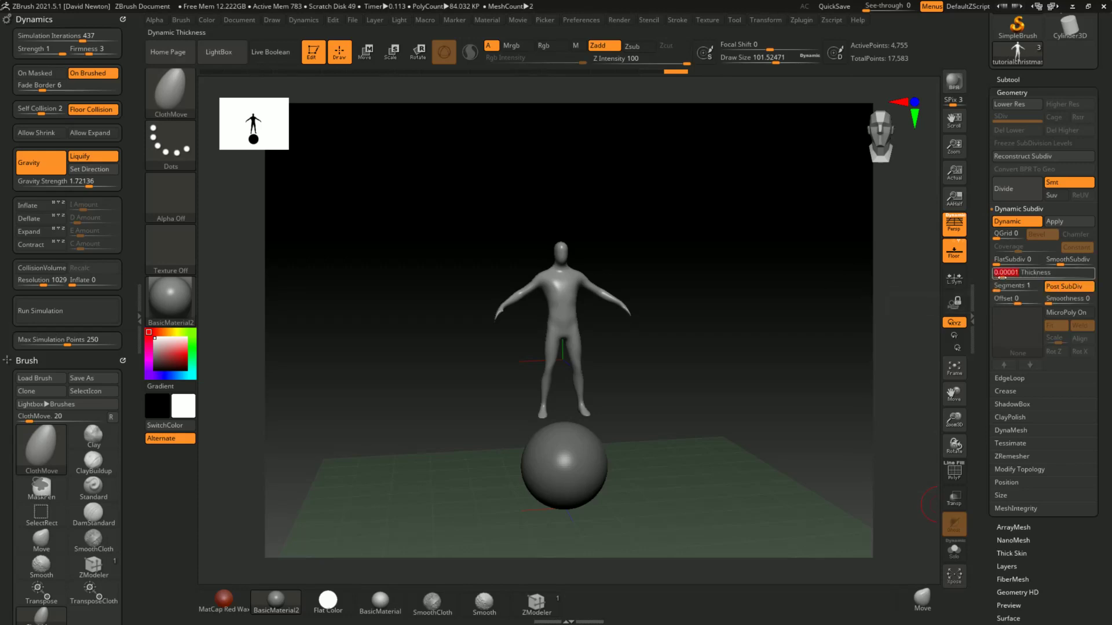
pyautogui.moveTo(998, 275); pyautogui.dragTo(1017, 274)
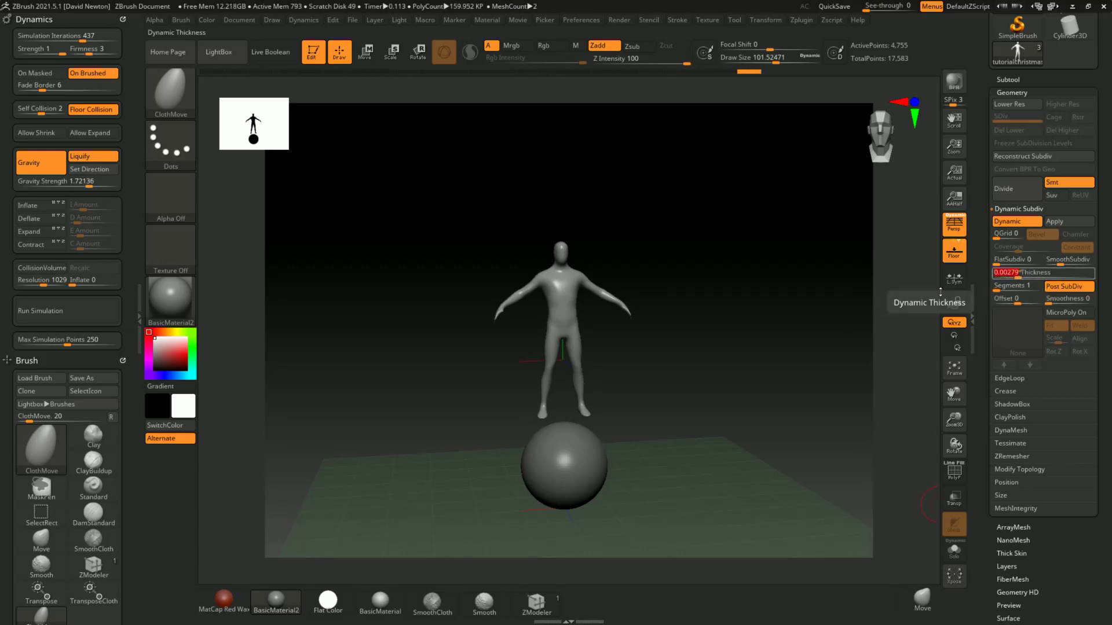
pyautogui.moveTo(672, 325)
pyautogui.mouseDown()
pyautogui.moveTo(643, 330)
pyautogui.moveTo(678, 323)
pyautogui.mouseUp()
pyautogui.click(29, 208)
# - Turn off Gravity, run an inflate-only simulation, and undo it
pyautogui.click(51, 176)
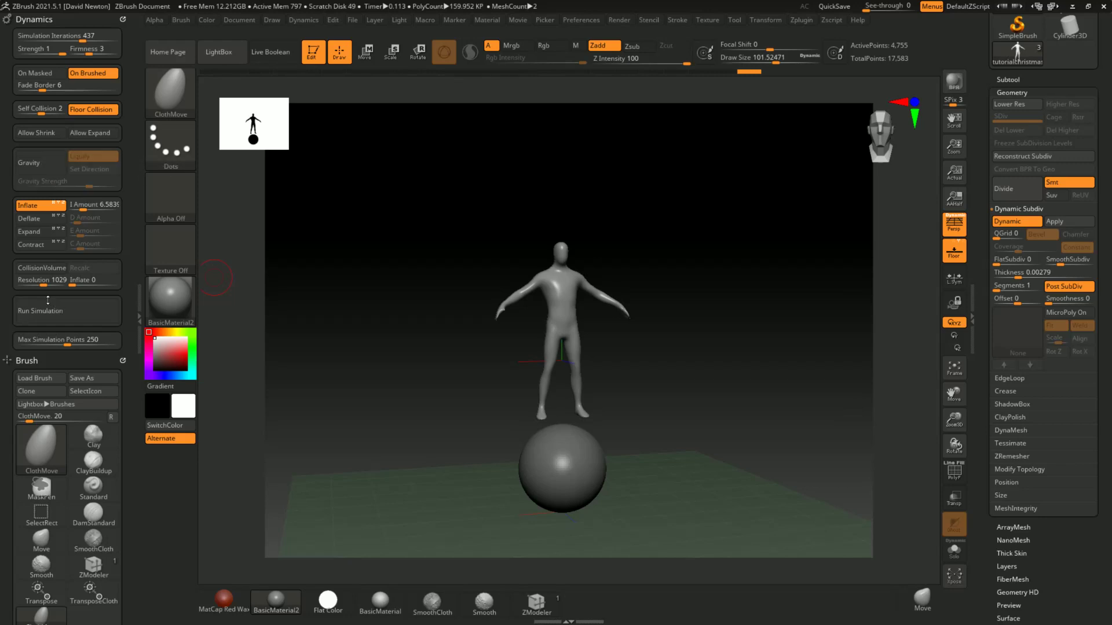
pyautogui.click(57, 315)
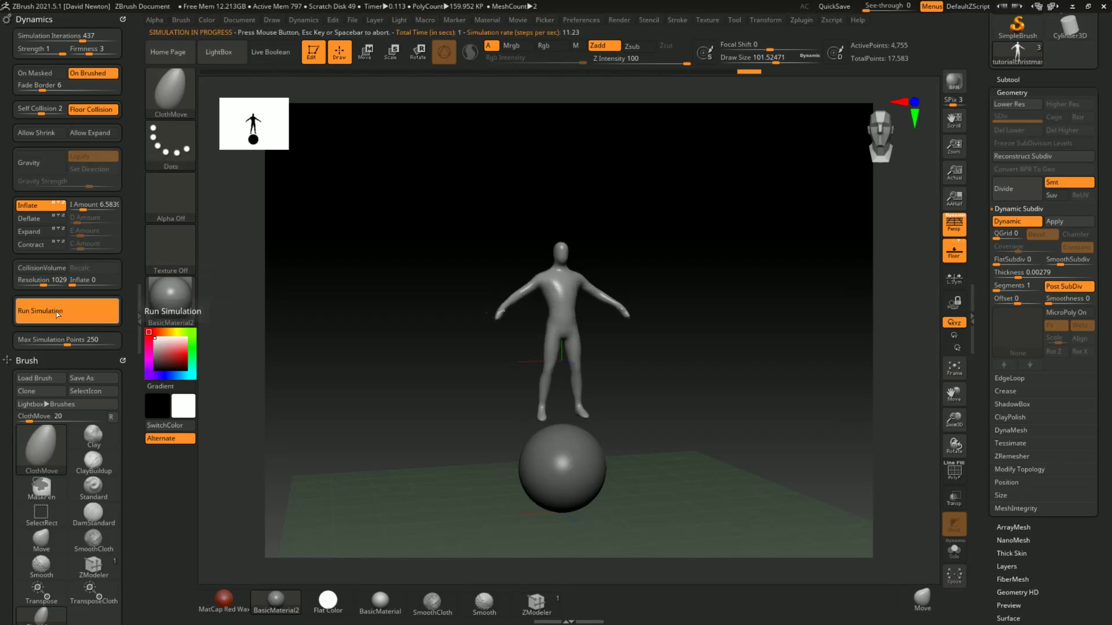
pyautogui.moveTo(702, 362); pyautogui.dragTo(549, 271)
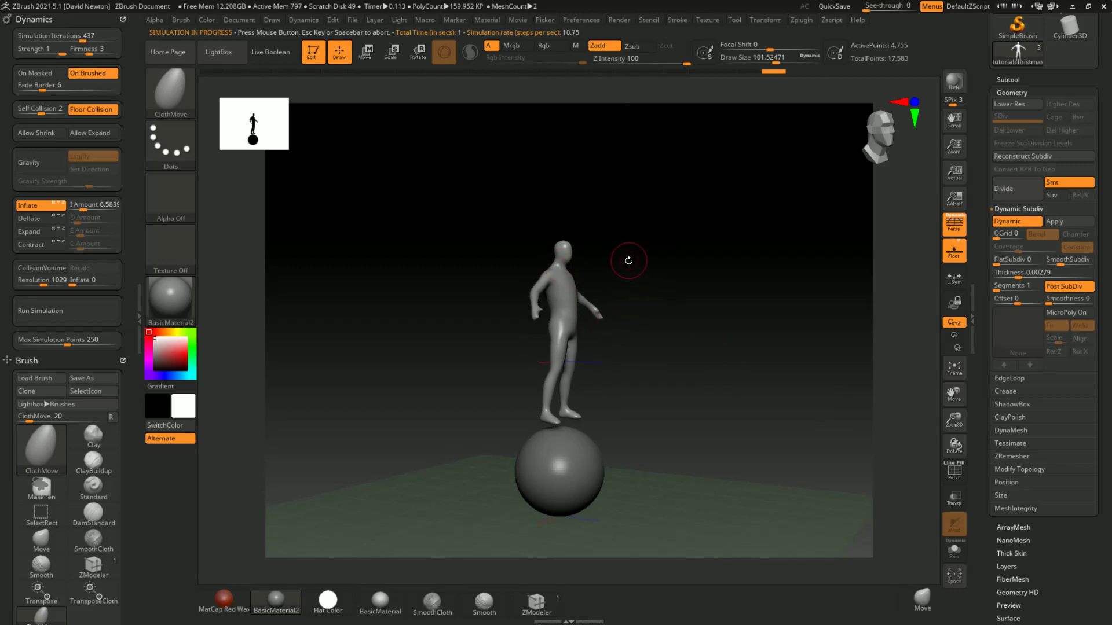
pyautogui.hotkey('ctrl', 'z')
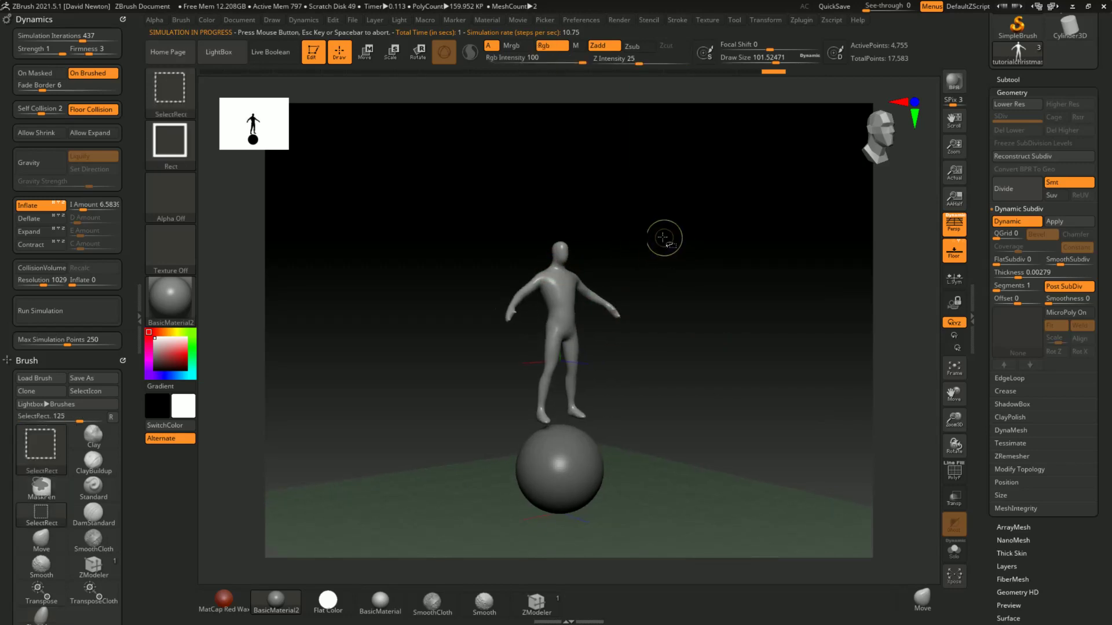
# - Hide the figure's right arm, then bring all parts back into view
pyautogui.keyDown('ctrl'); pyautogui.keyDown('alt'); pyautogui.keyDown('shift'); pyautogui.moveTo(662, 236); pyautogui.dragTo(554, 348); pyautogui.keyUp('shift'); pyautogui.keyUp('alt'); pyautogui.keyUp('ctrl')
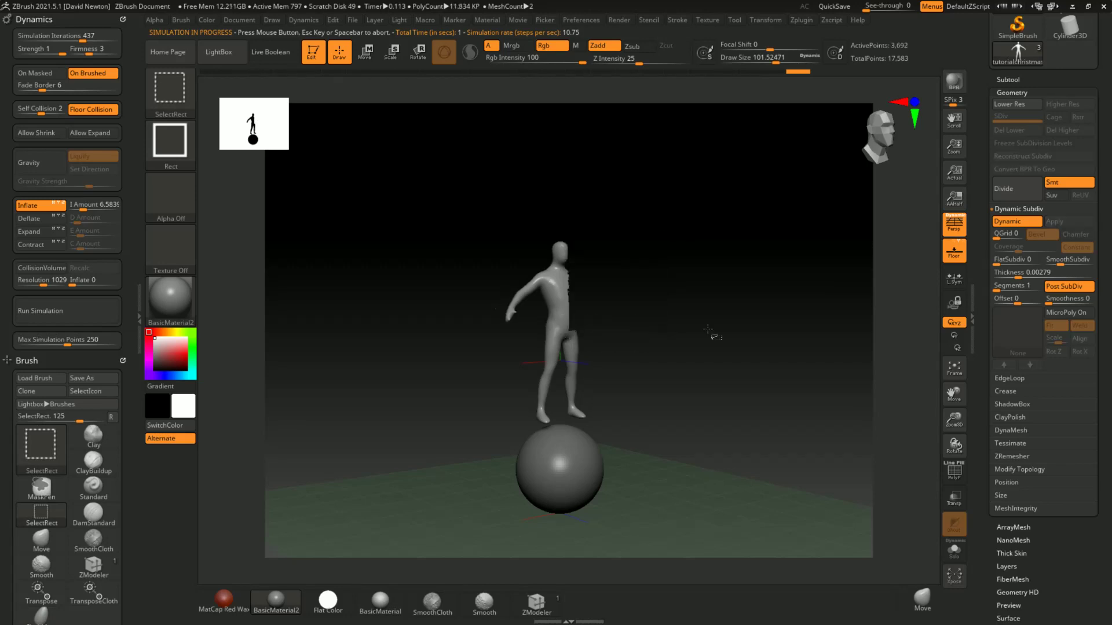
pyautogui.moveTo(663, 330)
pyautogui.mouseDown()
pyautogui.moveTo(648, 330)
pyautogui.moveTo(658, 316)
pyautogui.mouseUp()
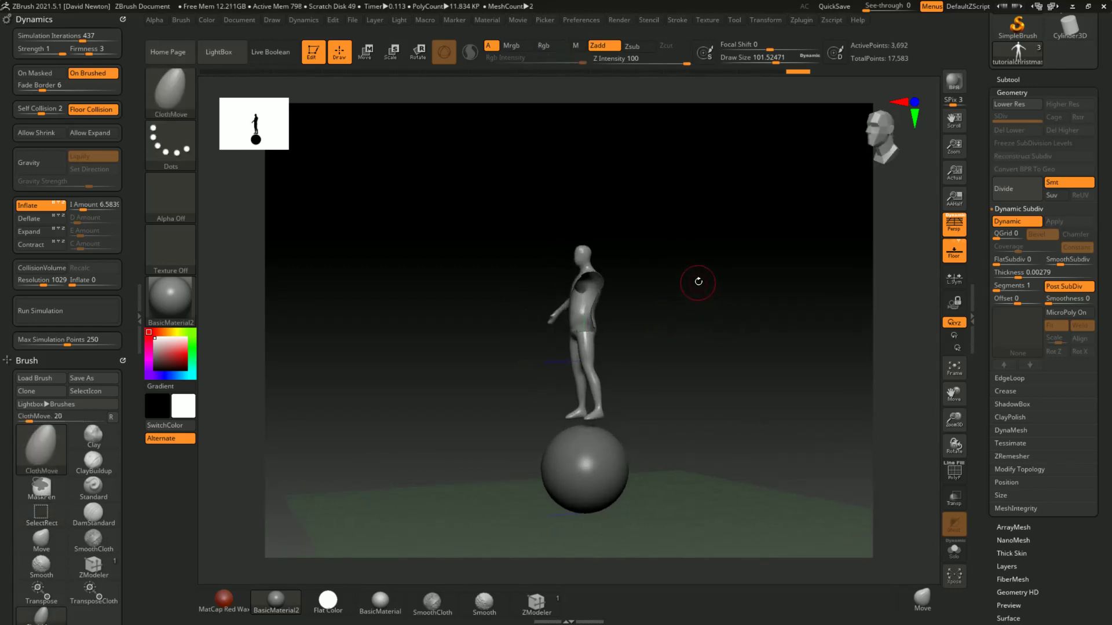
pyautogui.moveTo(699, 280)
pyautogui.keyDown('alt'); pyautogui.mouseDown()
pyautogui.moveTo(718, 313)
pyautogui.moveTo(772, 322)
pyautogui.mouseUp(); pyautogui.keyUp('alt')
pyautogui.keyDown('ctrl'); pyautogui.keyDown('shift'); pyautogui.click(734, 286); pyautogui.keyUp('shift'); pyautogui.keyUp('ctrl')
pyautogui.keyDown('ctrl'); pyautogui.keyDown('shift'); pyautogui.click(749, 289); pyautogui.keyUp('shift'); pyautogui.keyUp('ctrl')
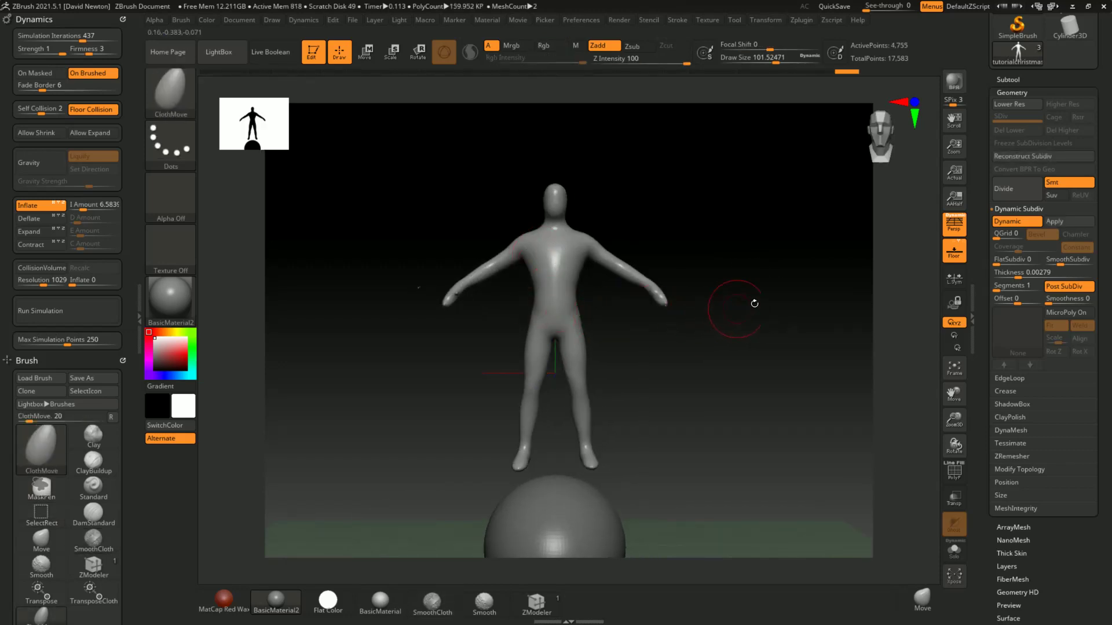
# - Turn off Dynamic subdivision and step down one subdivision level
pyautogui.click(1019, 221)
pyautogui.hotkey('shift', 'd')
pyautogui.moveTo(769, 343)
pyautogui.keyDown('alt'); pyautogui.mouseDown()
pyautogui.moveTo(727, 325)
pyautogui.moveTo(643, 330)
pyautogui.mouseUp(); pyautogui.keyUp('alt')
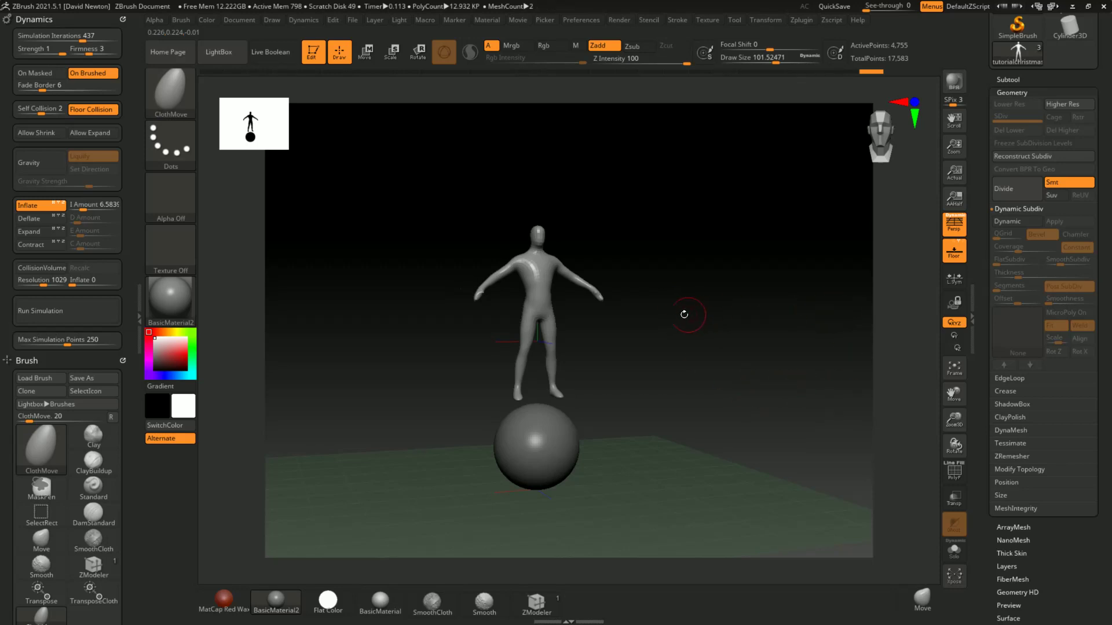
pyautogui.moveTo(666, 322)
pyautogui.mouseDown()
pyautogui.moveTo(664, 284)
pyautogui.moveTo(652, 328)
pyautogui.moveTo(676, 328)
pyautogui.mouseUp()
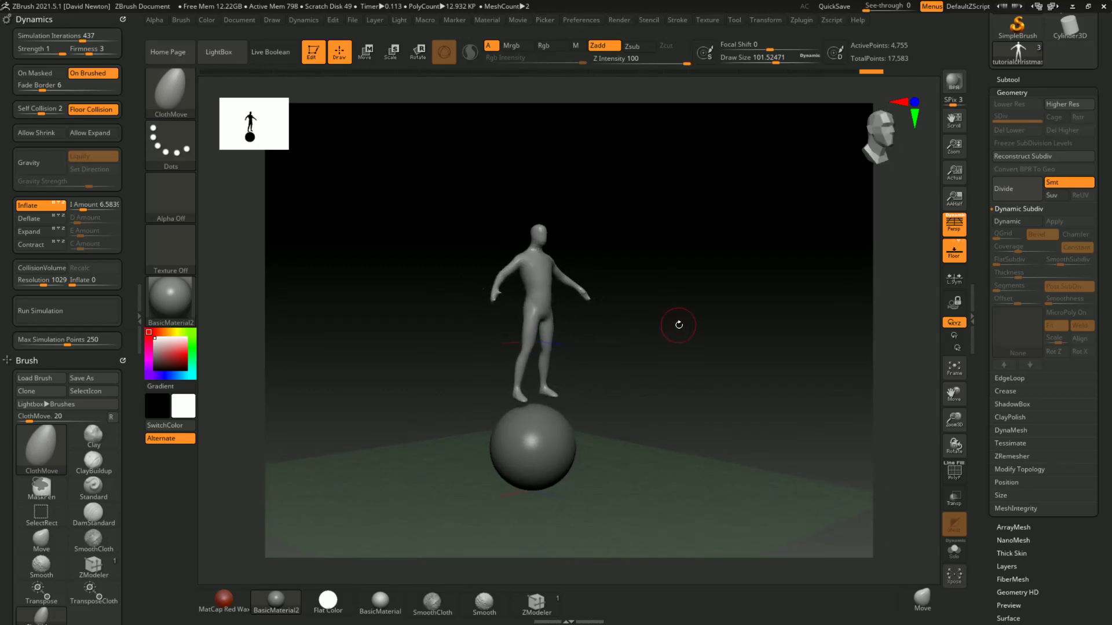